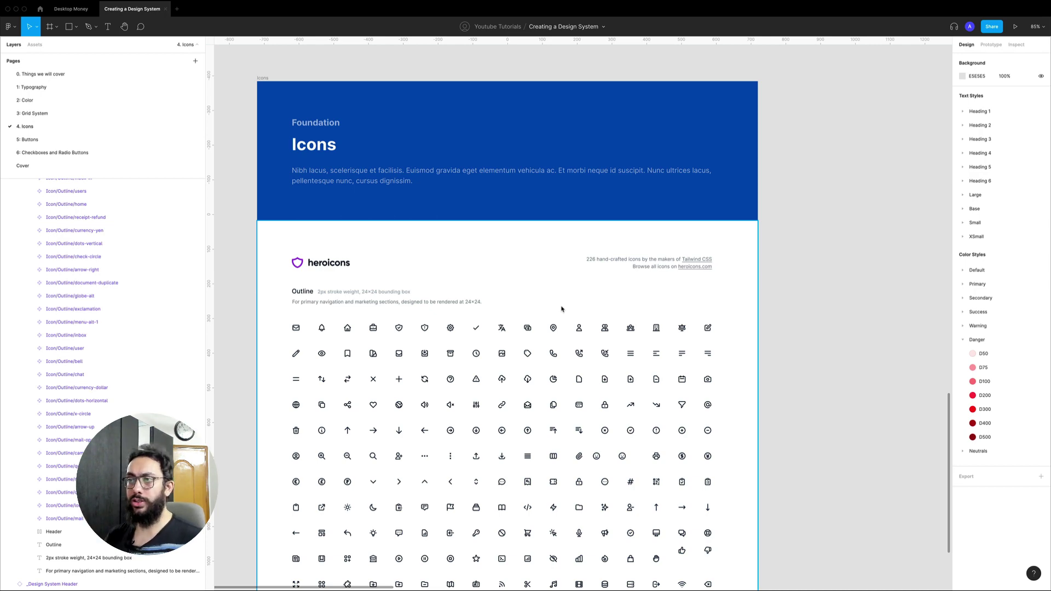
On the Heroicons Icons page, search the file's components for 'icon'.
{"action": "scroll", "coordinate": [665, 307], "scroll_direction": "down", "scroll_amount": 4}
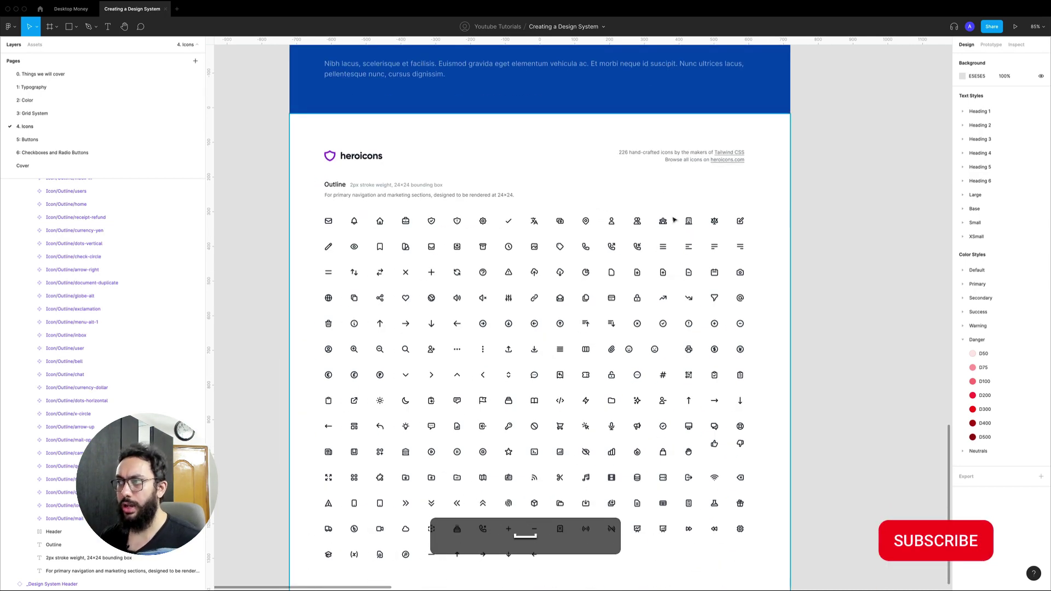
{"action": "left_click", "coordinate": [638, 221]}
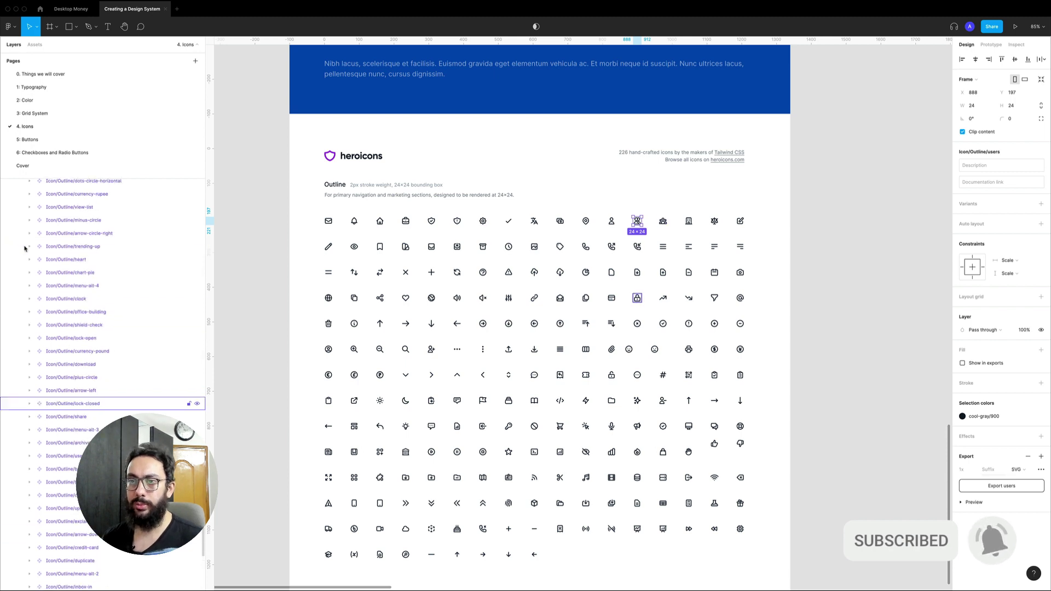
{"action": "scroll", "coordinate": [83, 290], "scroll_direction": "up", "scroll_amount": 10}
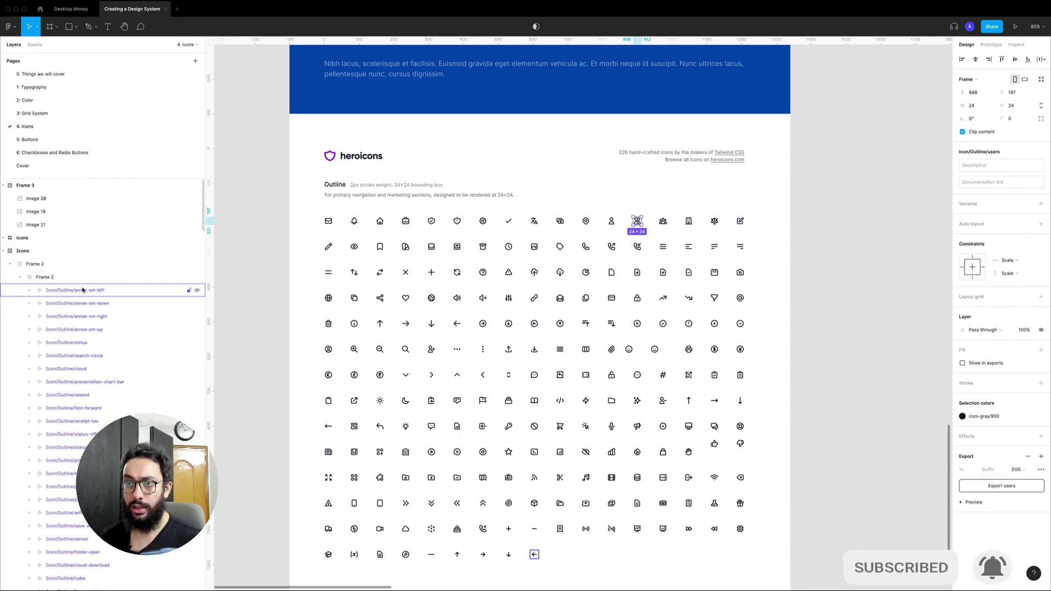
{"action": "left_click", "coordinate": [817, 229]}
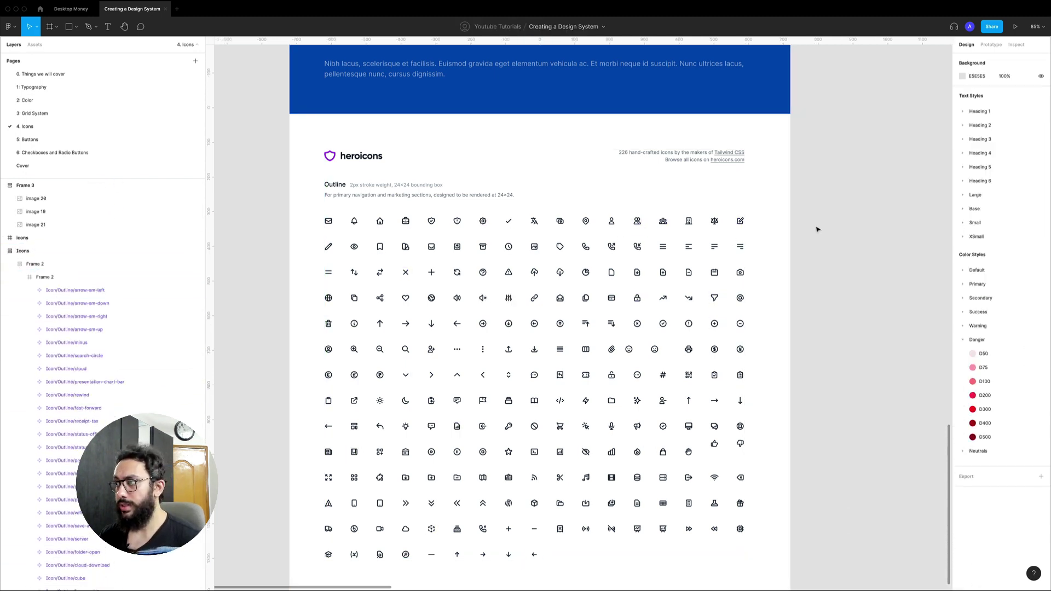
{"action": "key", "text": "shift+i"}
{"action": "type", "text": "icon"}
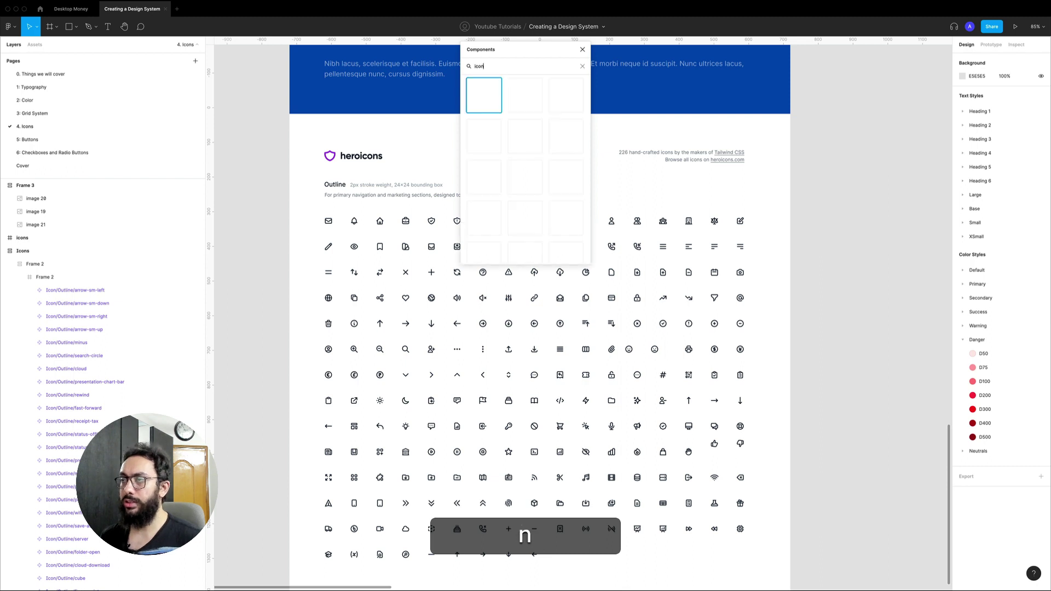
Place a left-arrow icon instance and browse its swap-instance folders, Icon and Outline.
{"action": "left_click_drag", "start_coordinate": [480, 104], "coordinate": [870, 208]}
{"action": "scroll", "coordinate": [810, 195], "scroll_direction": "right", "scroll_amount": 3}
{"action": "scroll", "coordinate": [832, 174], "scroll_direction": "up", "scroll_amount": 3}
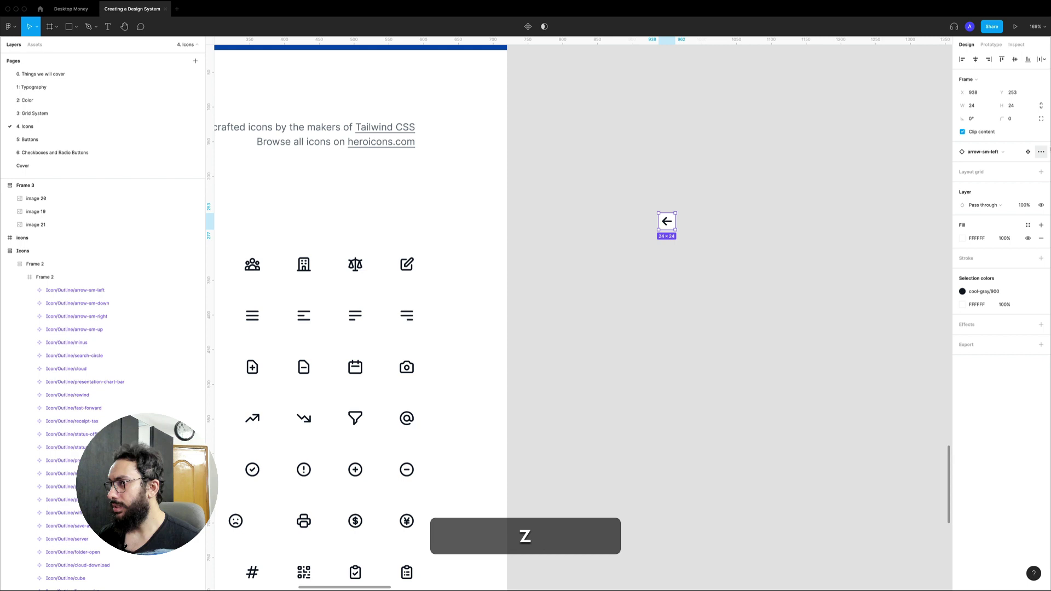
{"action": "left_click", "coordinate": [1003, 151]}
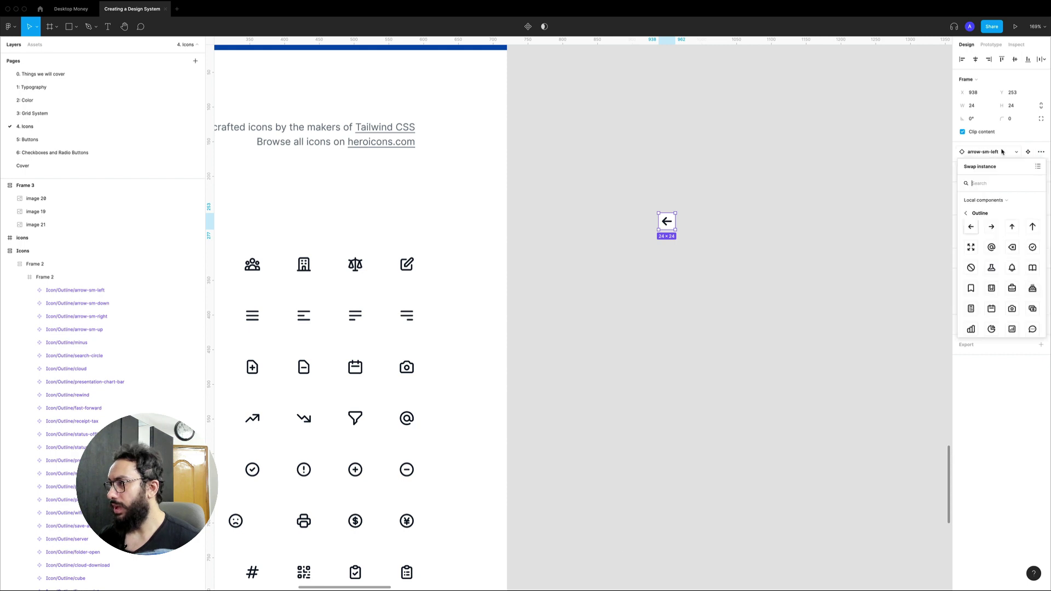
{"action": "left_click", "coordinate": [978, 216]}
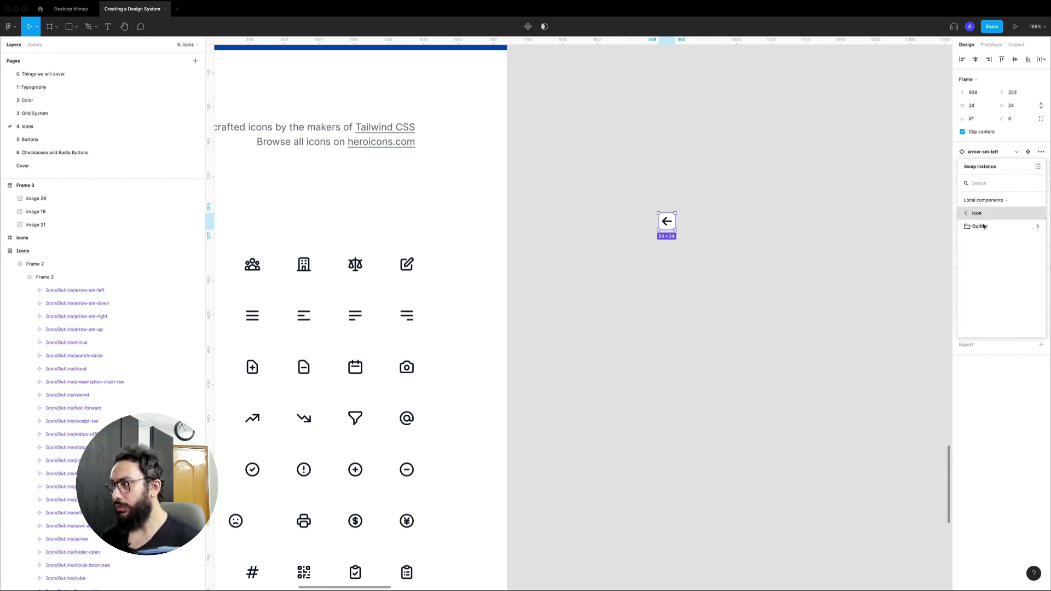
{"action": "left_click", "coordinate": [979, 226]}
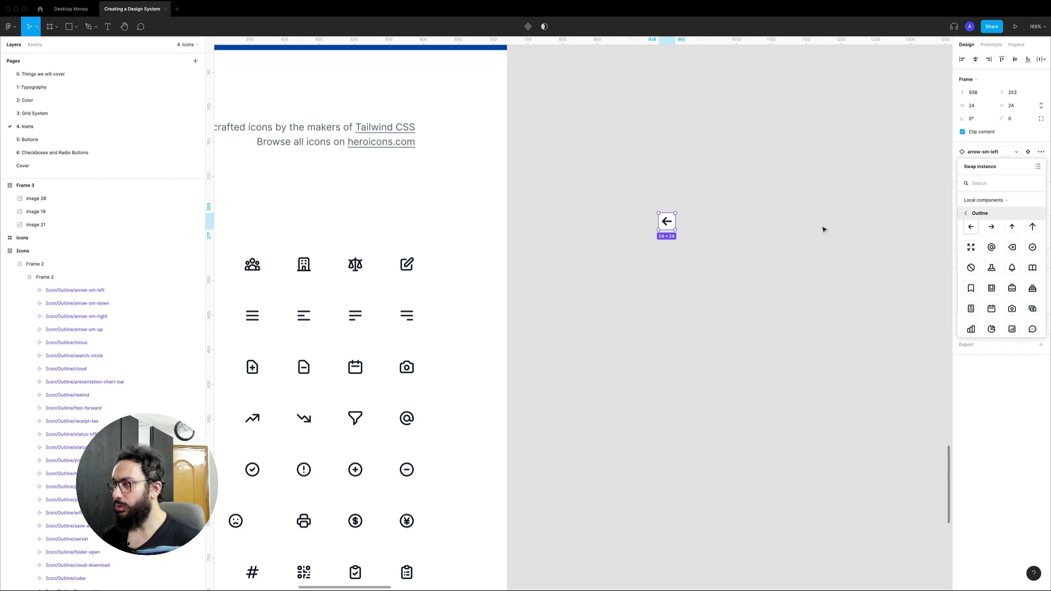
{"action": "left_click", "coordinate": [823, 228]}
Cut the placed arrow instance off the canvas and select the arrow-sm-left layer.
{"action": "left_click", "coordinate": [667, 221]}
{"action": "key", "text": "super+x"}
{"action": "scroll", "coordinate": [667, 221], "scroll_direction": "left", "scroll_amount": 3}
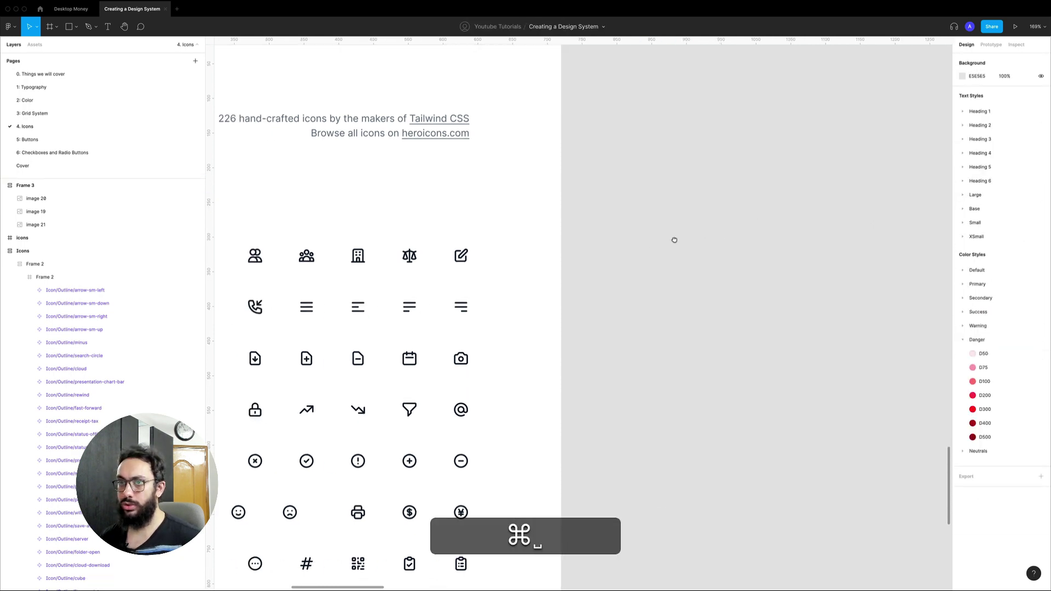
{"action": "left_click", "coordinate": [59, 293]}
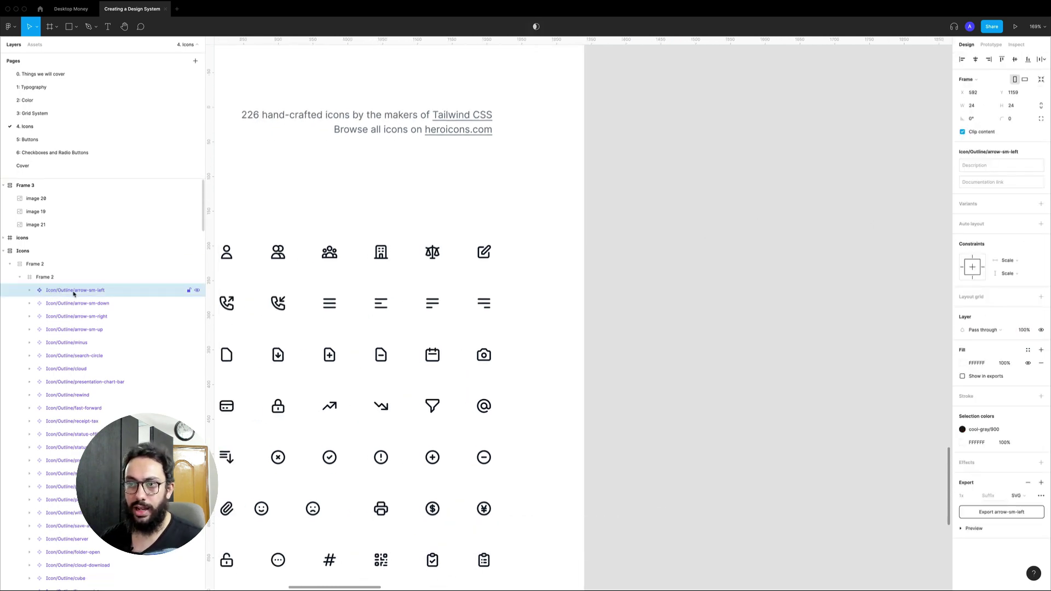
Scroll through the full list of Icon/Outline layers.
{"action": "scroll", "coordinate": [87, 294], "scroll_direction": "down", "scroll_amount": 5}
{"action": "scroll", "coordinate": [87, 293], "scroll_direction": "down", "scroll_amount": 3}
{"action": "scroll", "coordinate": [88, 295], "scroll_direction": "down", "scroll_amount": 3}
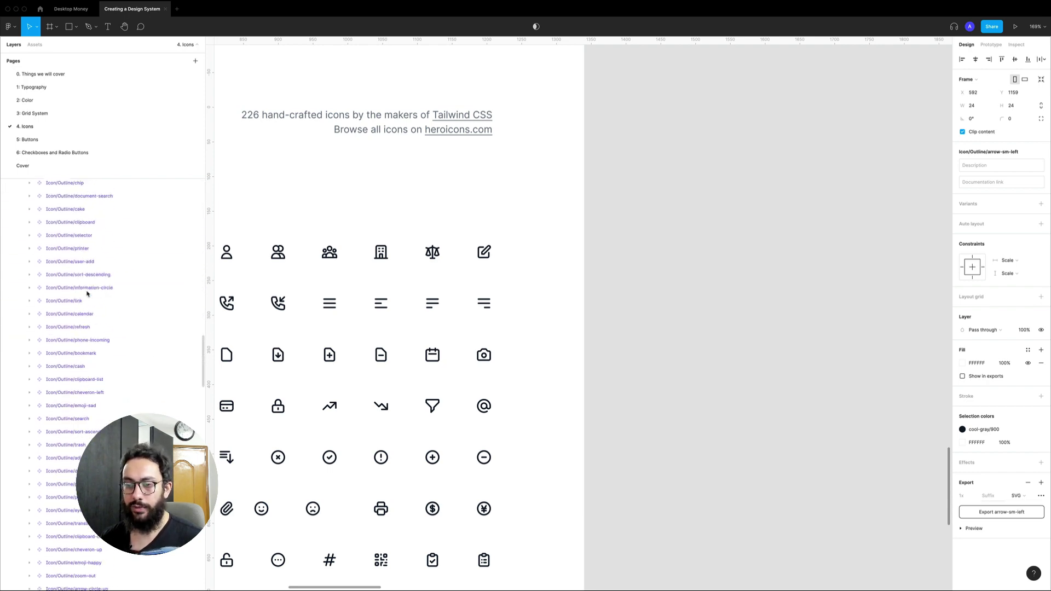
{"action": "scroll", "coordinate": [90, 290], "scroll_direction": "down", "scroll_amount": 3}
{"action": "scroll", "coordinate": [104, 347], "scroll_direction": "down", "scroll_amount": 3}
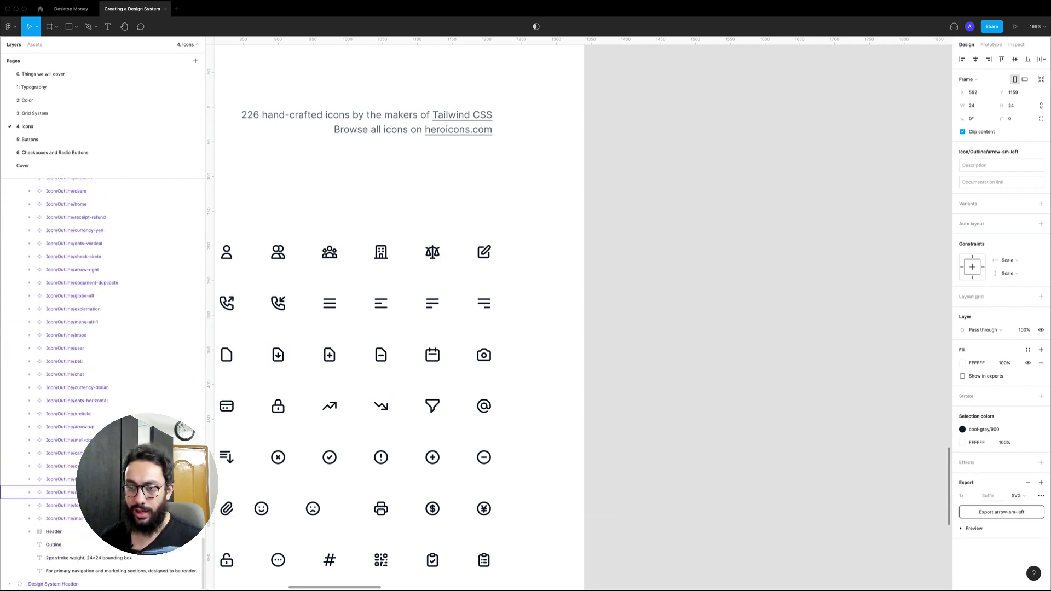
Shift-select all 230 Outline icon layers, fit them in view, and bring up their actions menu.
{"action": "left_click", "coordinate": [55, 518], "text": "shift"}
{"action": "key", "text": "shift+2"}
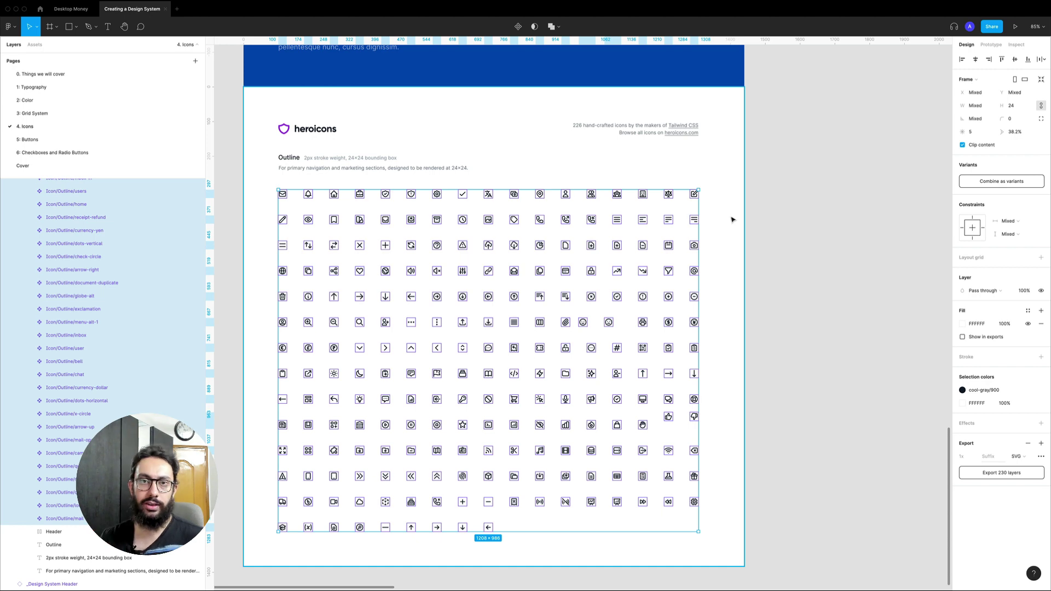
{"action": "key", "text": "ctrl+r"}
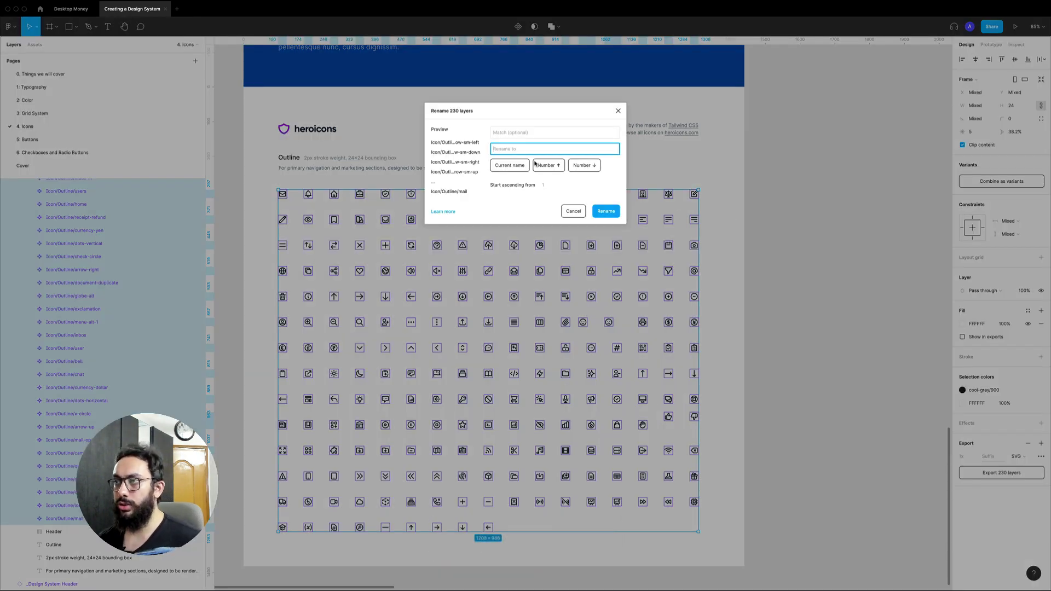
{"action": "key", "text": "Escape"}
{"action": "right_click", "coordinate": [120, 287]}
{"action": "mouse_move", "coordinate": [144, 313]}
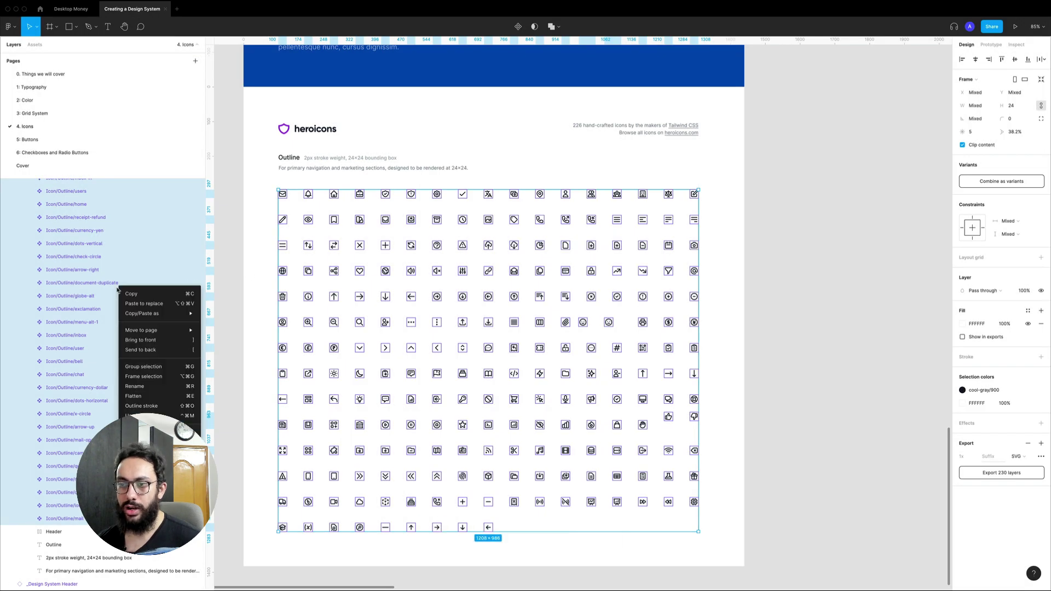
Batch-rename the 230 layers, matching 'Outline/' and replacing it with nothing.
{"action": "key", "text": "e"}
{"action": "key", "text": "a"}
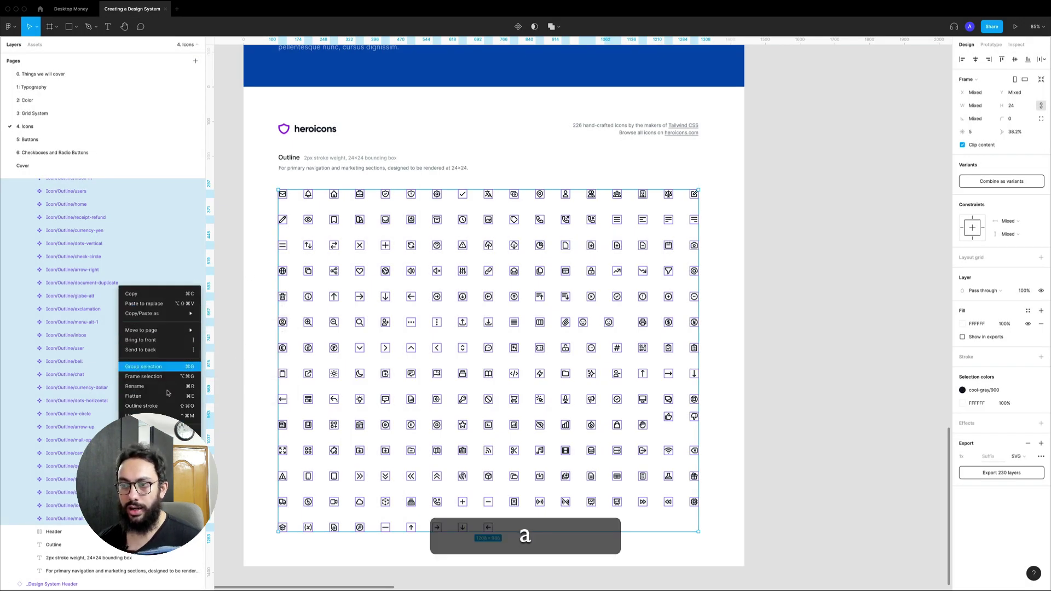
{"action": "left_click", "coordinate": [173, 387]}
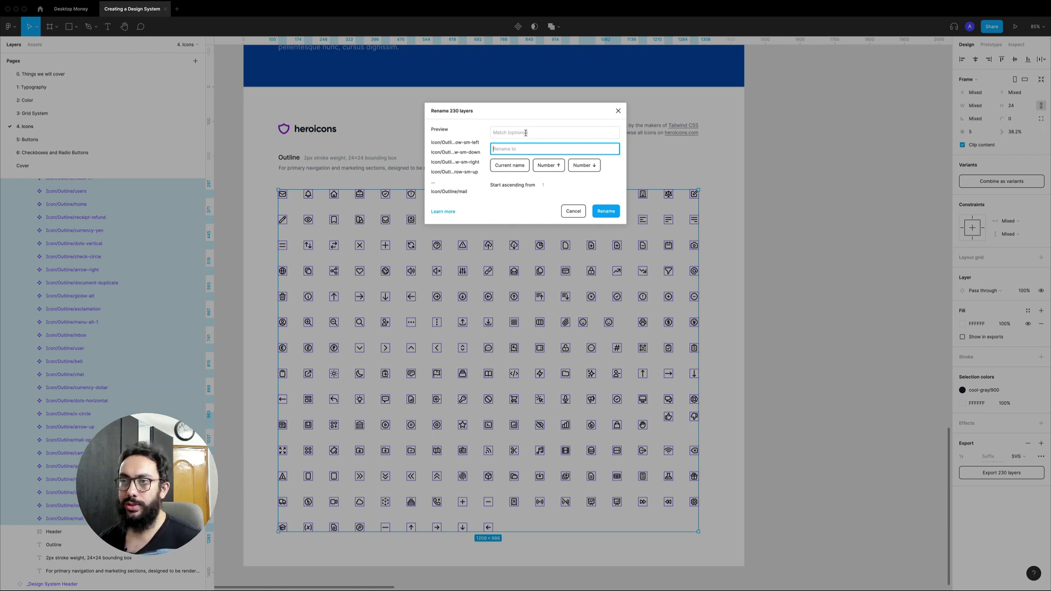
{"action": "left_click", "coordinate": [525, 133]}
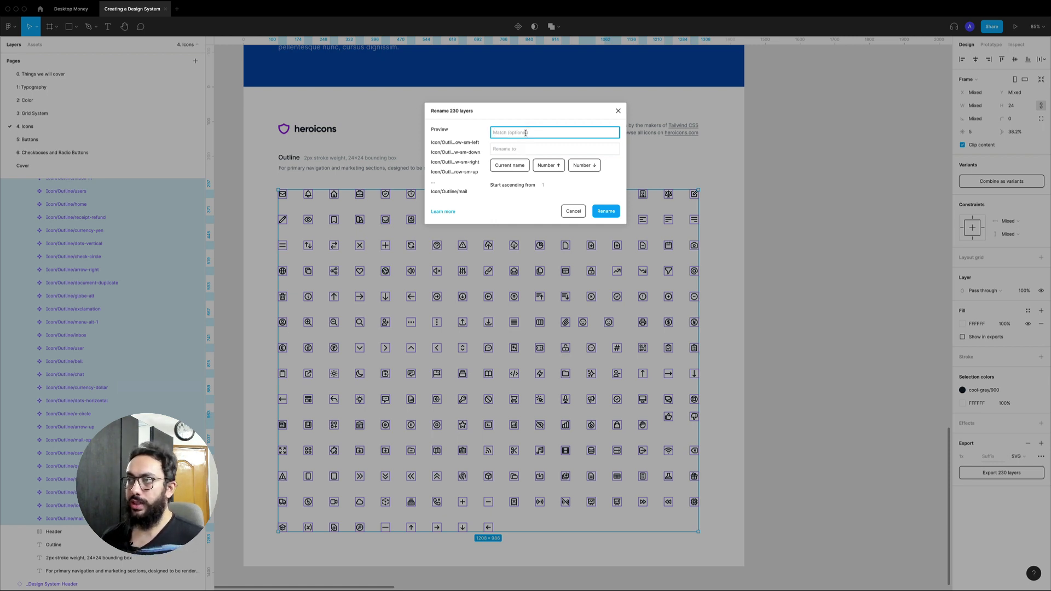
{"action": "type", "text": "Ico"}
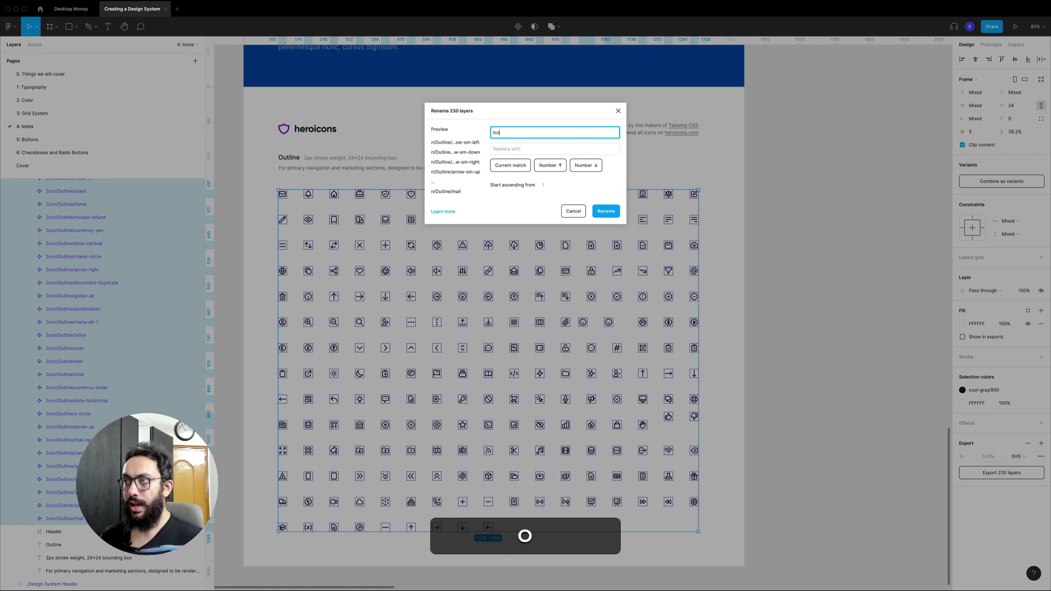
{"action": "type", "text": "n/"}
{"action": "key", "text": "super+BackSpace"}
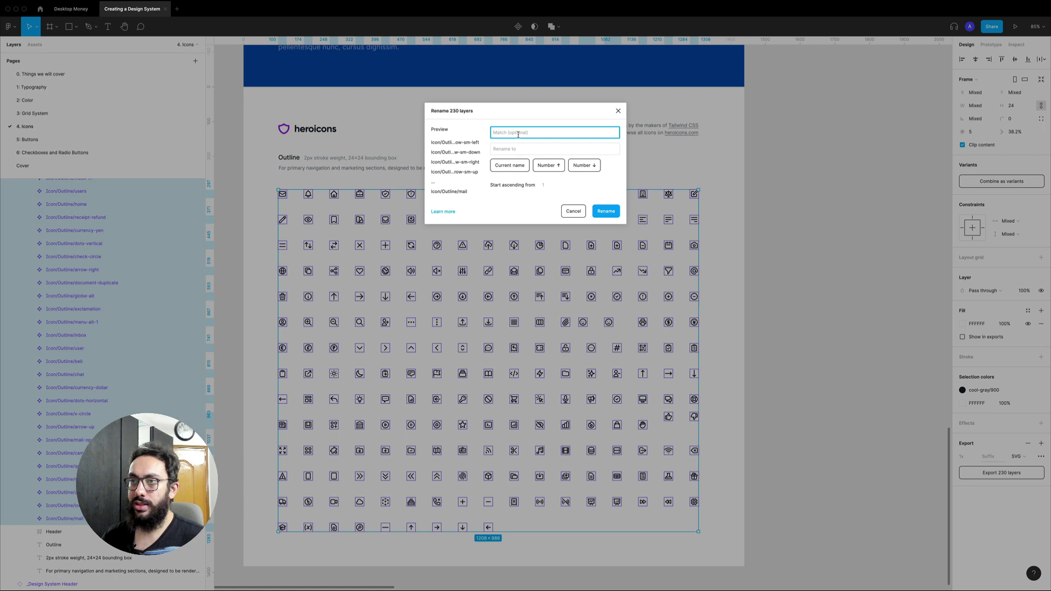
{"action": "key", "text": "shift"}
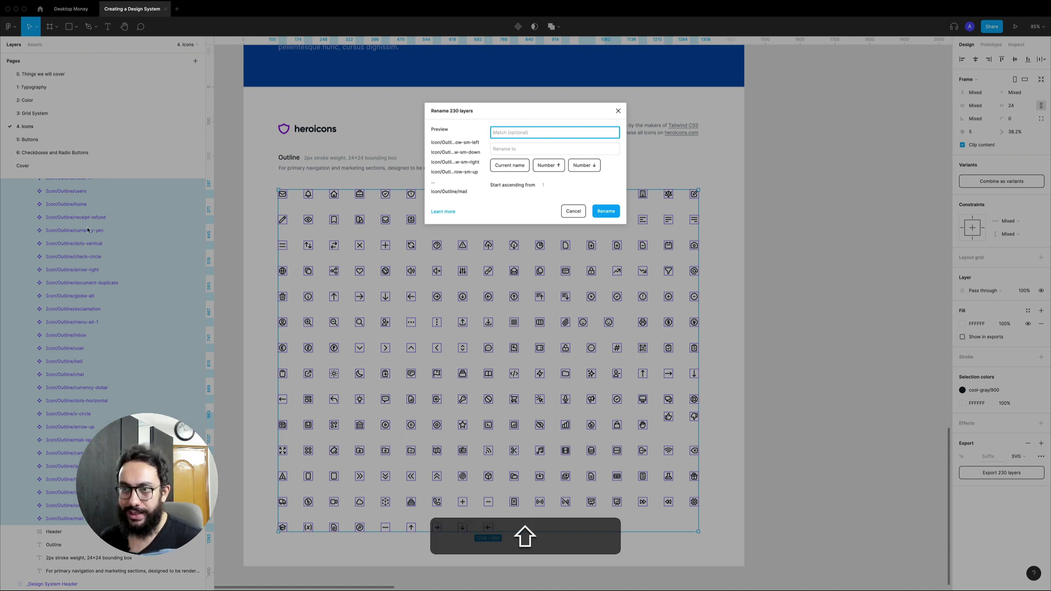
{"action": "type", "text": "Outli"}
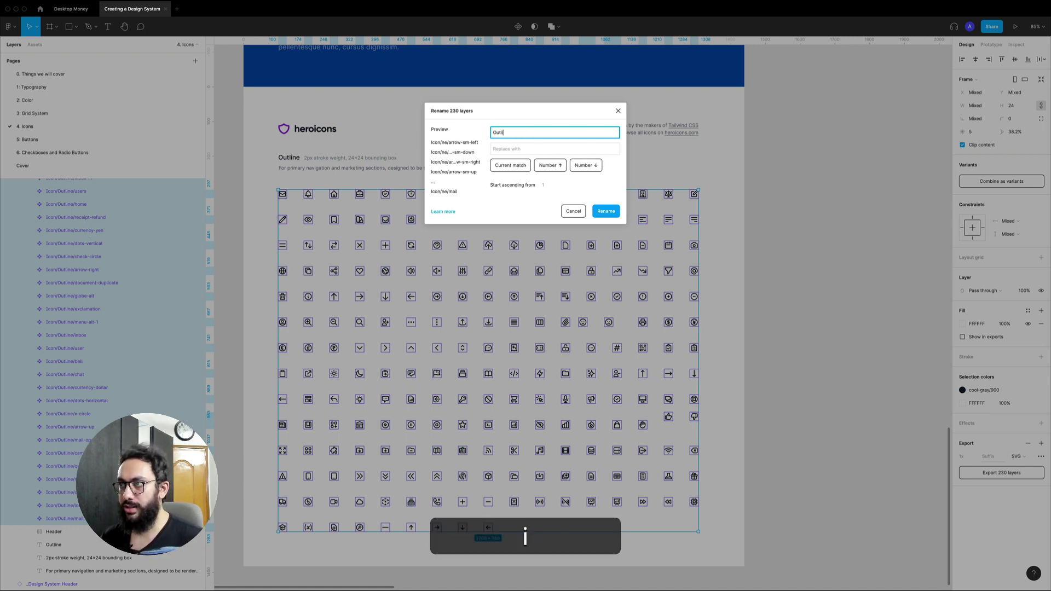
{"action": "type", "text": "ne"}
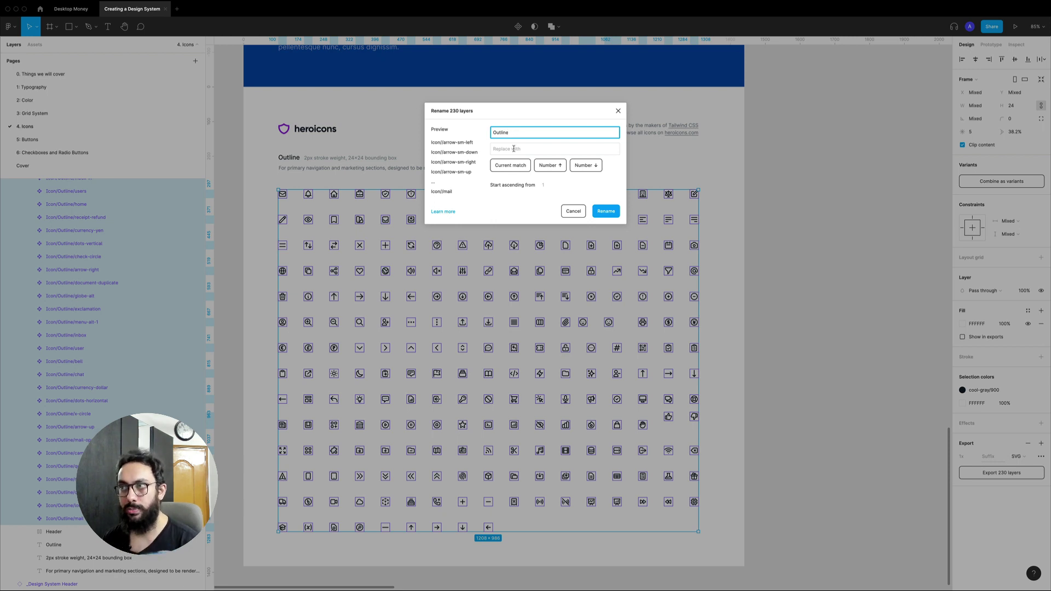
{"action": "type", "text": "/"}
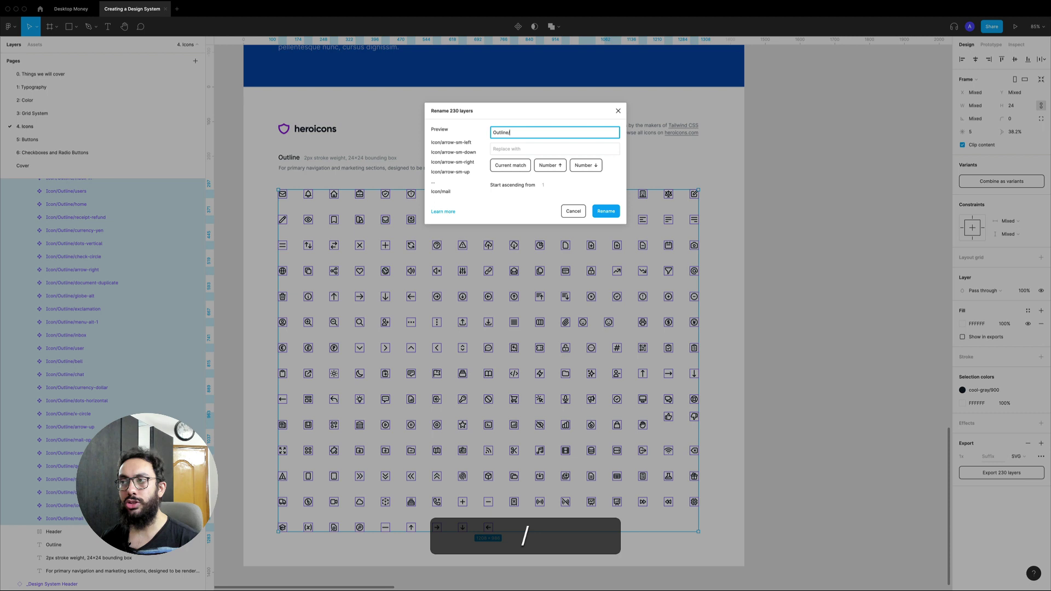
{"action": "left_click_drag", "start_coordinate": [515, 133], "coordinate": [474, 136]}
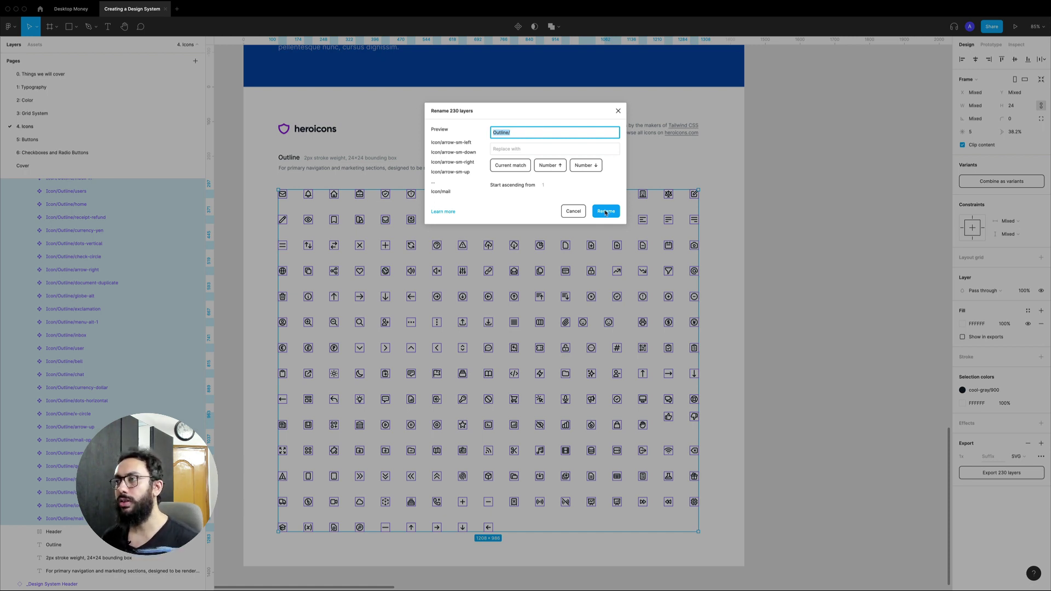
{"action": "left_click", "coordinate": [605, 212]}
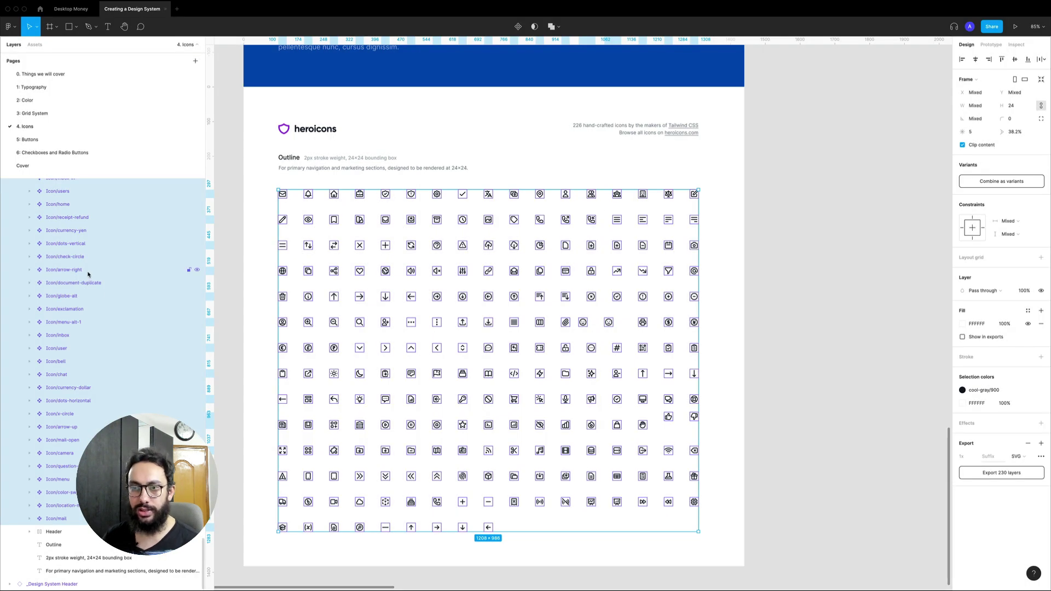
Go past the Grid System and Color pages to the 1: Typography page's heading samples.
{"action": "scroll", "coordinate": [90, 283], "scroll_direction": "up", "scroll_amount": 5}
{"action": "scroll", "coordinate": [71, 269], "scroll_direction": "up", "scroll_amount": 5}
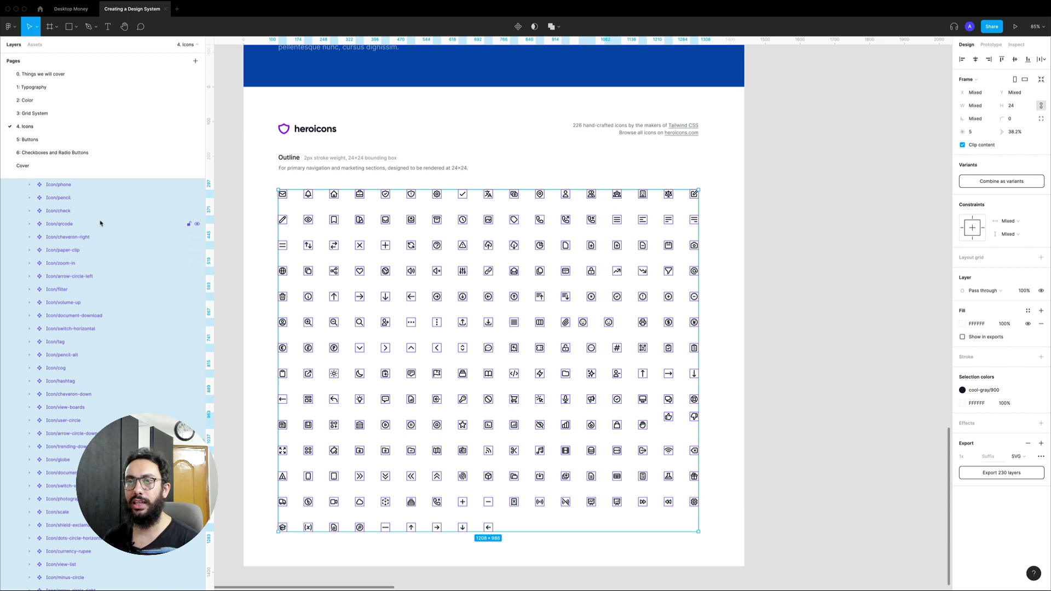
{"action": "left_click", "coordinate": [41, 112]}
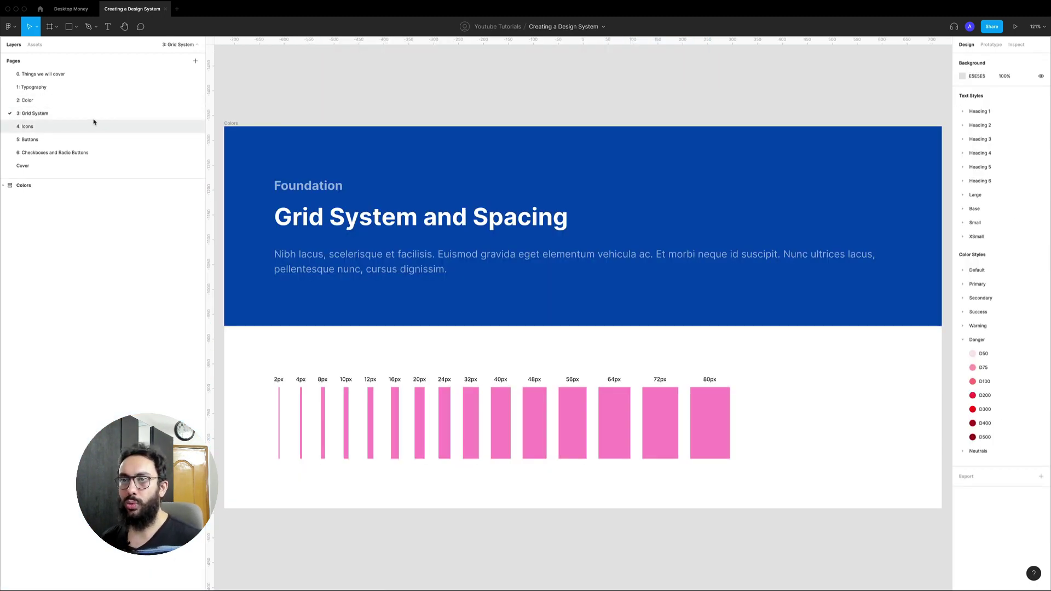
{"action": "left_click", "coordinate": [88, 102]}
{"action": "left_click", "coordinate": [73, 87]}
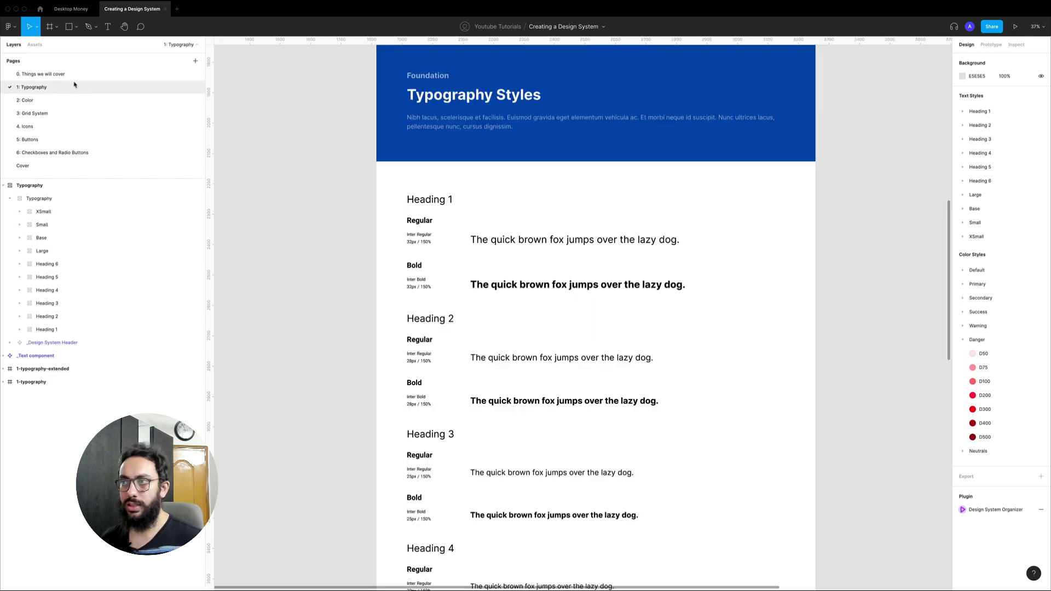
{"action": "scroll", "coordinate": [481, 236], "scroll_direction": "down", "scroll_amount": 2}
{"action": "scroll", "coordinate": [480, 236], "scroll_direction": "right", "scroll_amount": 3}
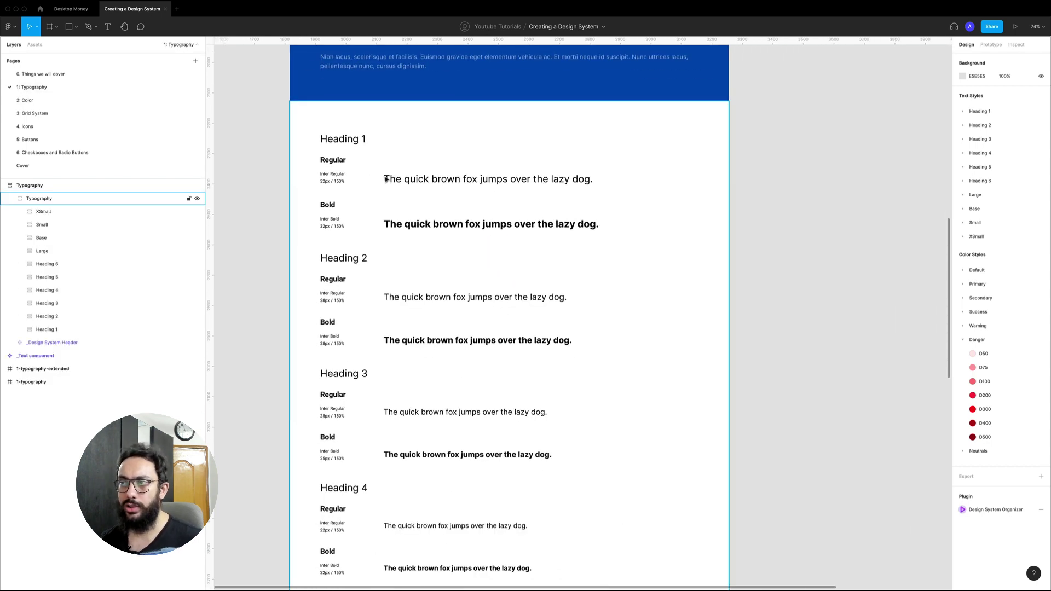
Select the layers Heading 6 through Heading 1 in the Layers panel.
{"action": "left_click", "coordinate": [415, 180], "text": "super"}
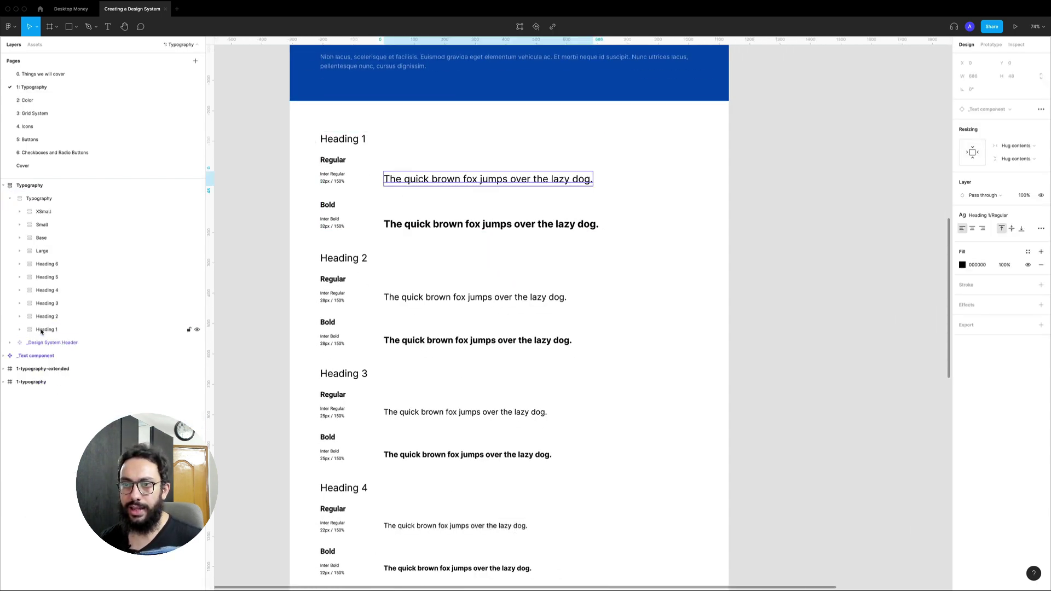
{"action": "left_click", "coordinate": [64, 329]}
{"action": "left_click", "coordinate": [63, 267], "text": "shift"}
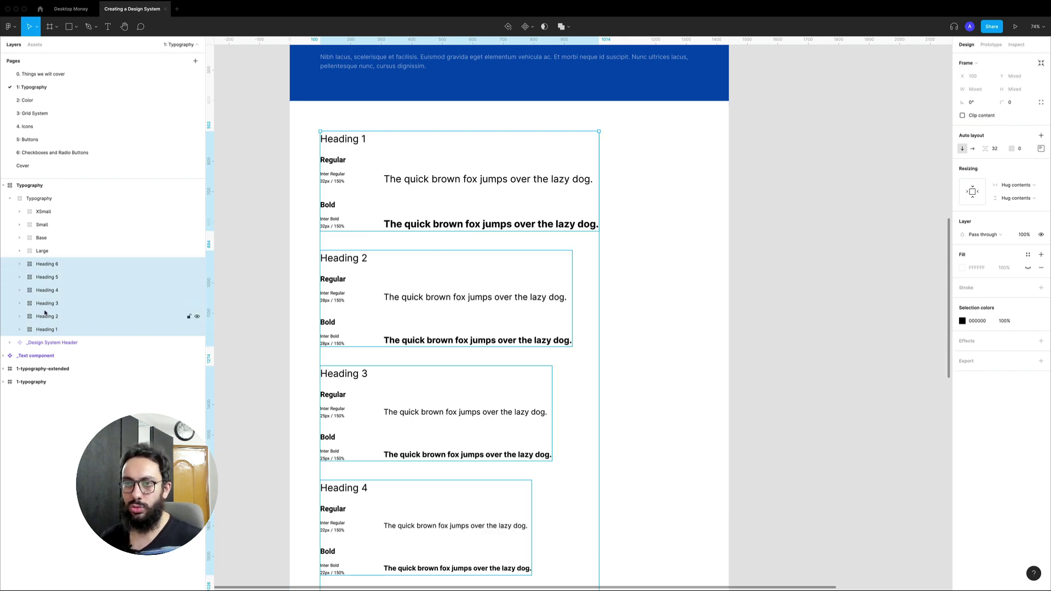
{"action": "left_click", "coordinate": [893, 274]}
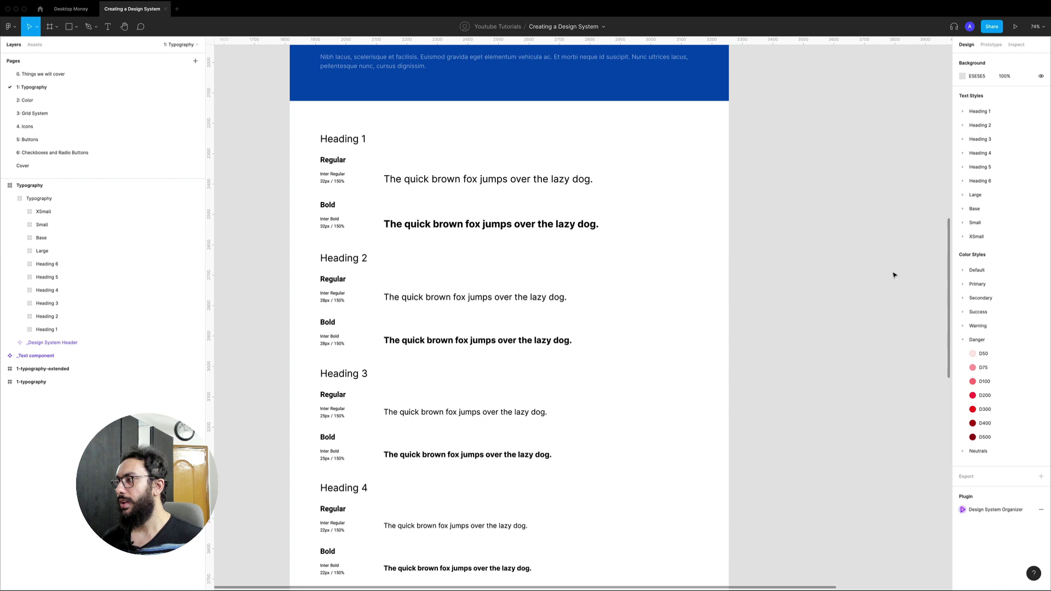
{"action": "left_click", "coordinate": [55, 264]}
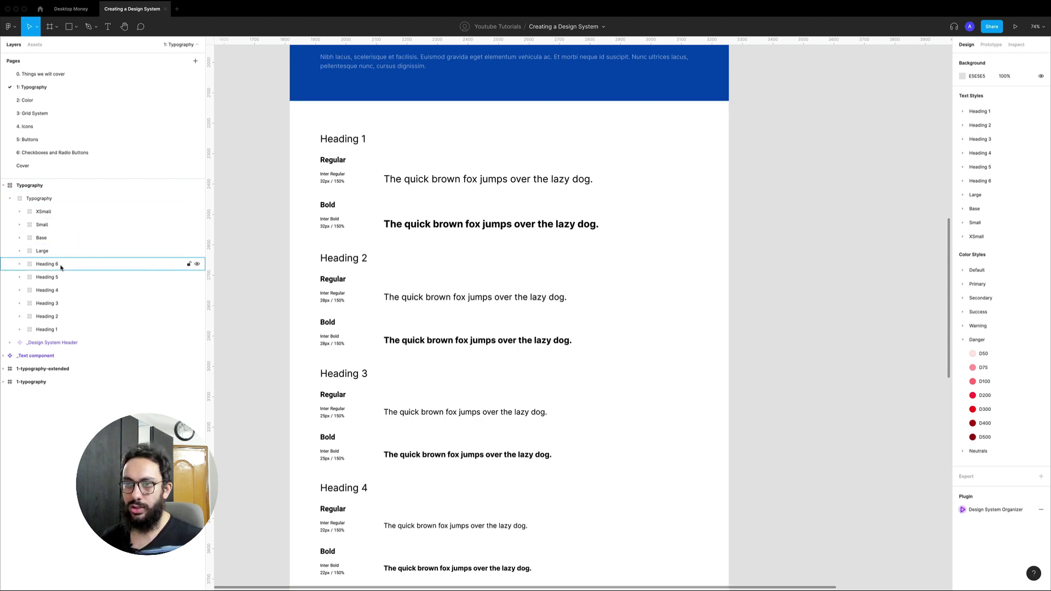
{"action": "left_click", "coordinate": [65, 330], "text": "shift"}
Batch-replace 'Heading' with 'H' so the six layers read H1–H6.
{"action": "key", "text": "super+shift+r"}
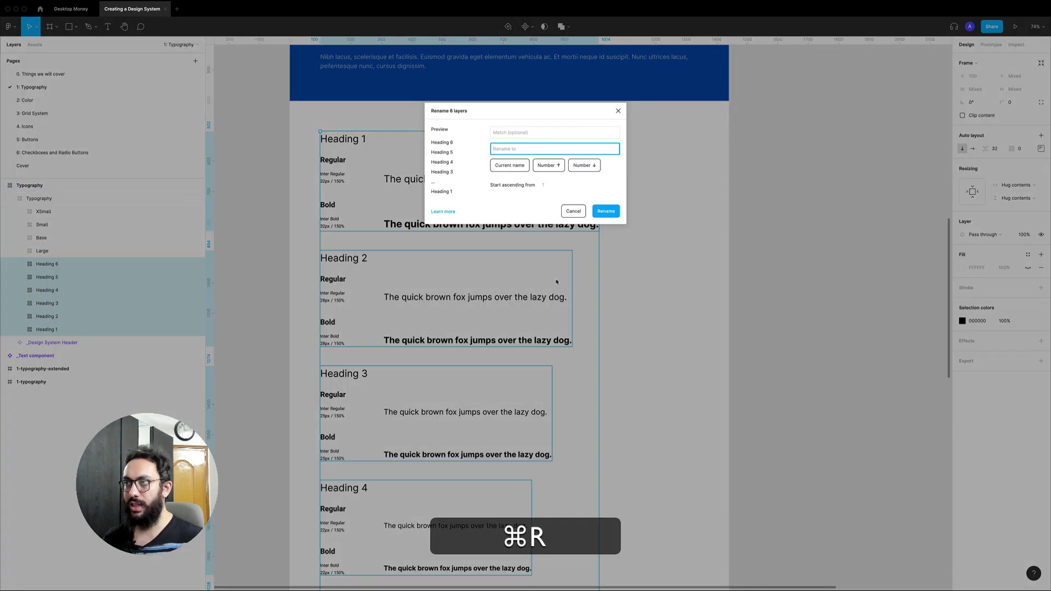
{"action": "left_click", "coordinate": [547, 132]}
{"action": "type", "text": "Hea"}
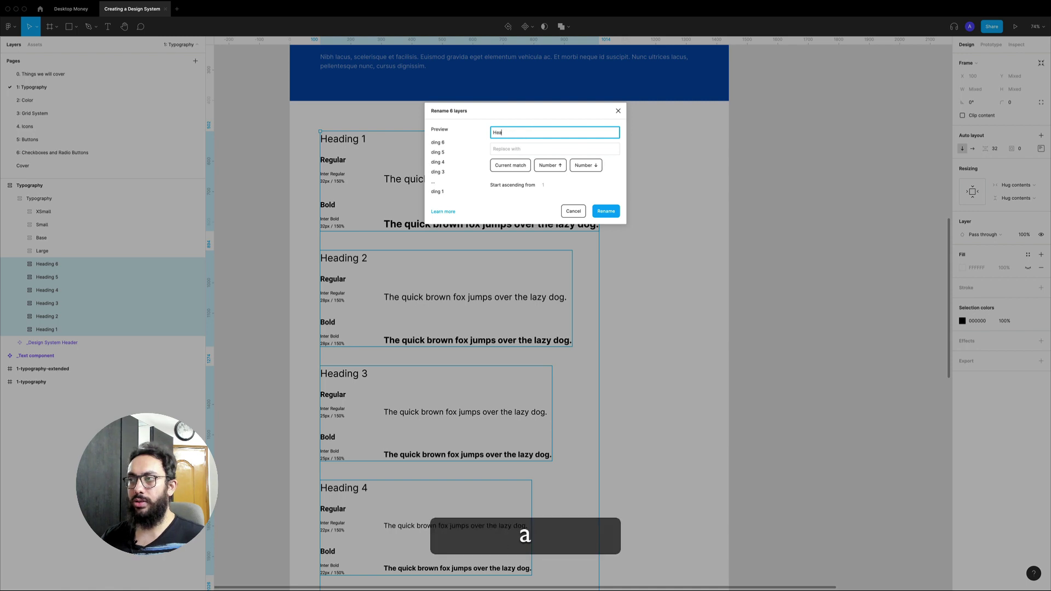
{"action": "type", "text": "ding"}
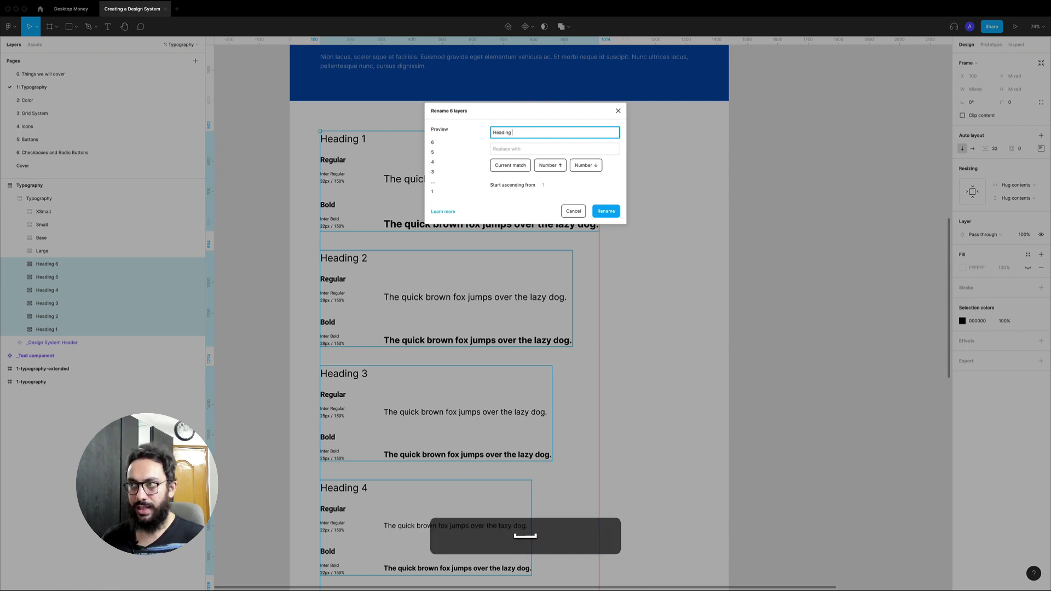
{"action": "left_click", "coordinate": [518, 147]}
{"action": "type", "text": "H"}
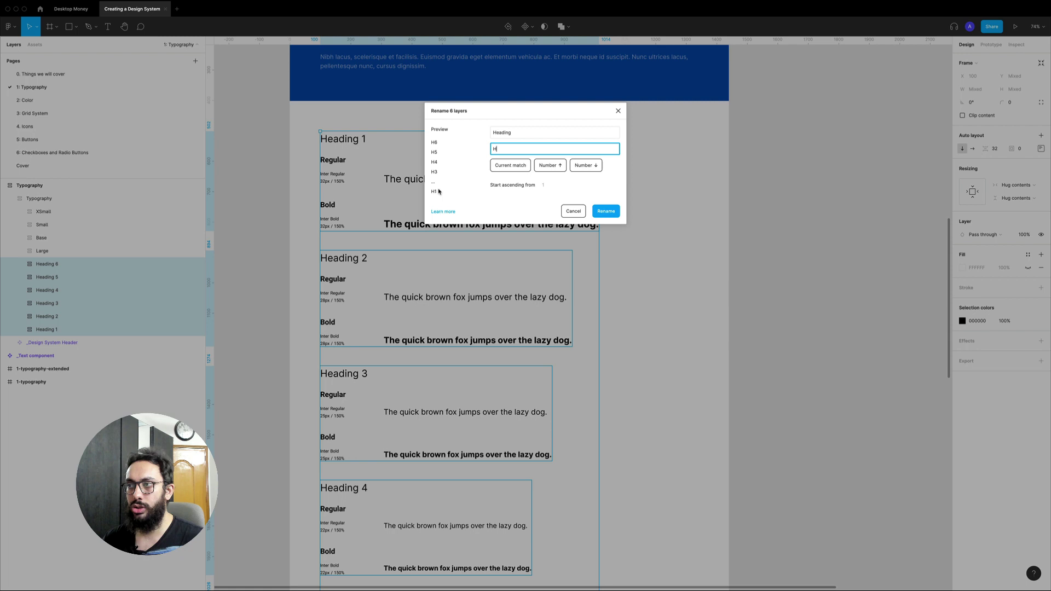
{"action": "left_click_drag", "start_coordinate": [435, 192], "coordinate": [434, 141]}
{"action": "left_click", "coordinate": [524, 146]}
{"action": "left_click", "coordinate": [611, 212]}
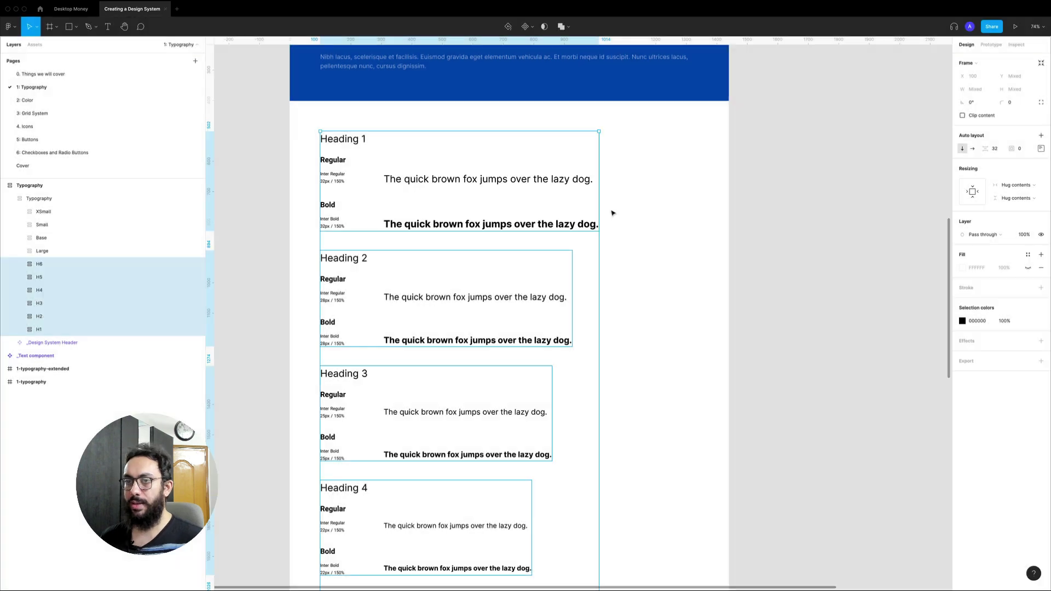
Draw a blank frame and duplicate it into a row of four frames.
{"action": "left_click", "coordinate": [773, 231]}
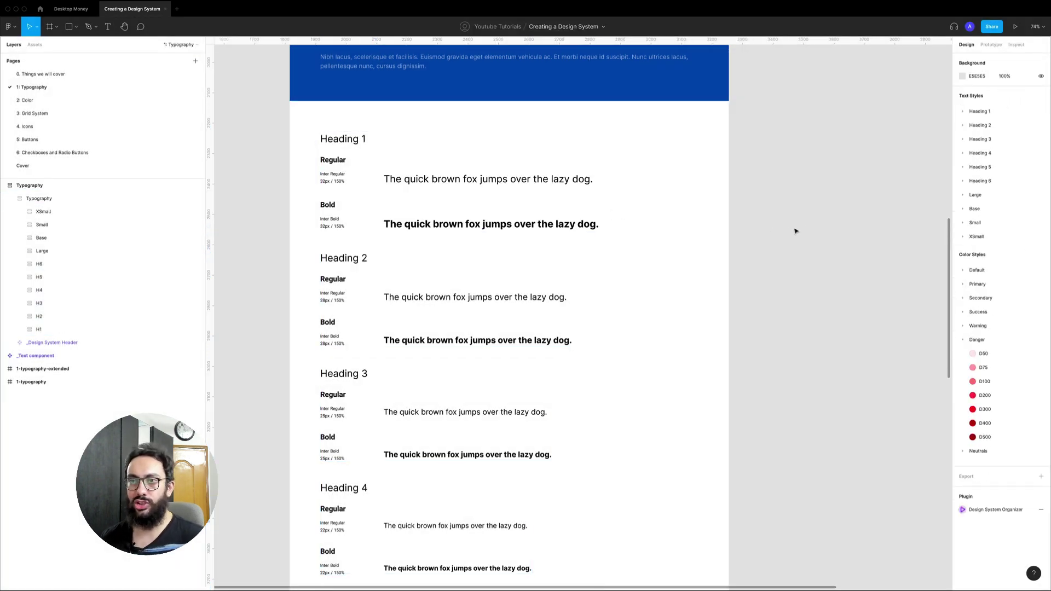
{"action": "mouse_move", "coordinate": [795, 231]}
{"action": "left_mouse_down"}
{"action": "mouse_move", "coordinate": [486, 244]}
{"action": "mouse_move", "coordinate": [804, 218]}
{"action": "mouse_move", "coordinate": [518, 262]}
{"action": "left_mouse_up"}
{"action": "key", "text": "a"}
{"action": "mouse_move", "coordinate": [606, 223]}
{"action": "left_mouse_down"}
{"action": "mouse_move", "coordinate": [745, 318]}
{"action": "mouse_move", "coordinate": [491, 298]}
{"action": "left_mouse_up"}
{"action": "left_click_drag", "start_coordinate": [420, 279], "coordinate": [580, 283]}
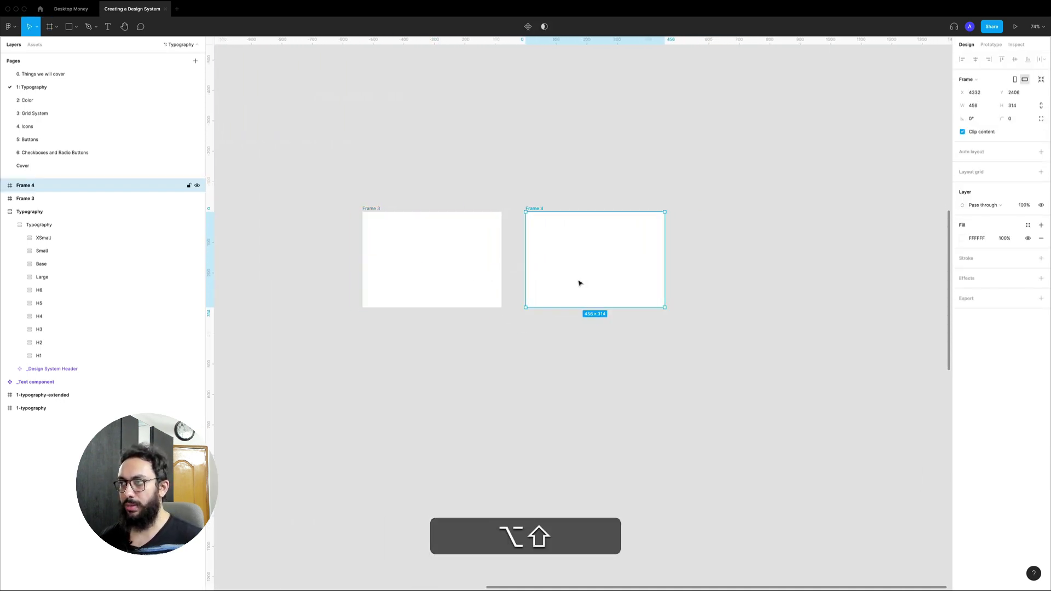
{"action": "key", "text": "super+d"}
{"action": "key", "text": "super+d"}
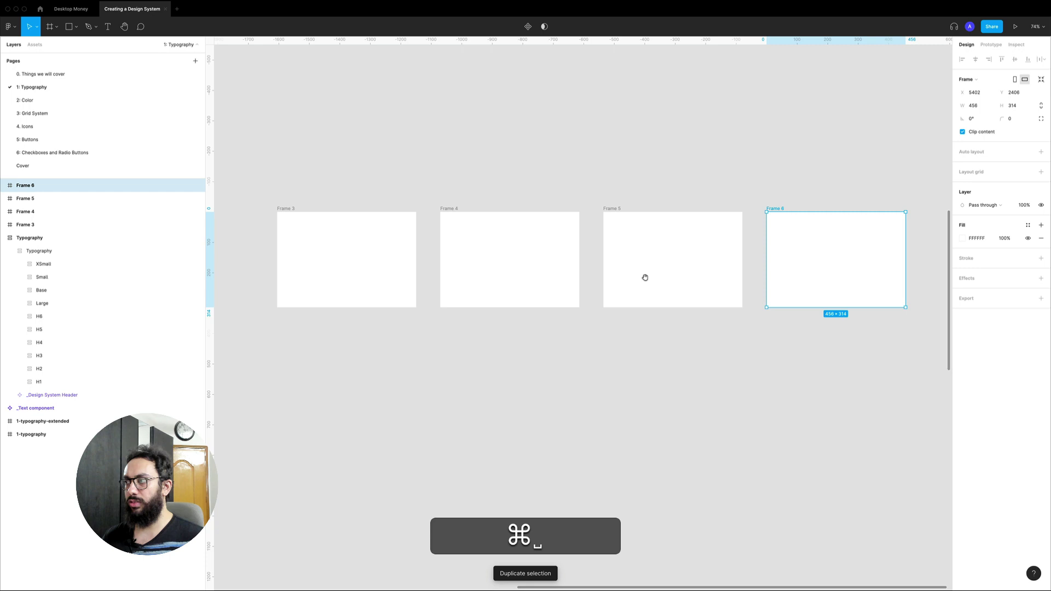
Select Frame 3 through Frame 6 and open batch renaming for them.
{"action": "left_click_drag", "start_coordinate": [645, 278], "coordinate": [748, 274]}
{"action": "left_click", "coordinate": [757, 261], "text": "shift"}
{"action": "left_click", "coordinate": [575, 260], "text": "shift"}
{"action": "left_click", "coordinate": [415, 253], "text": "shift"}
{"action": "key", "text": "shift+super+r"}
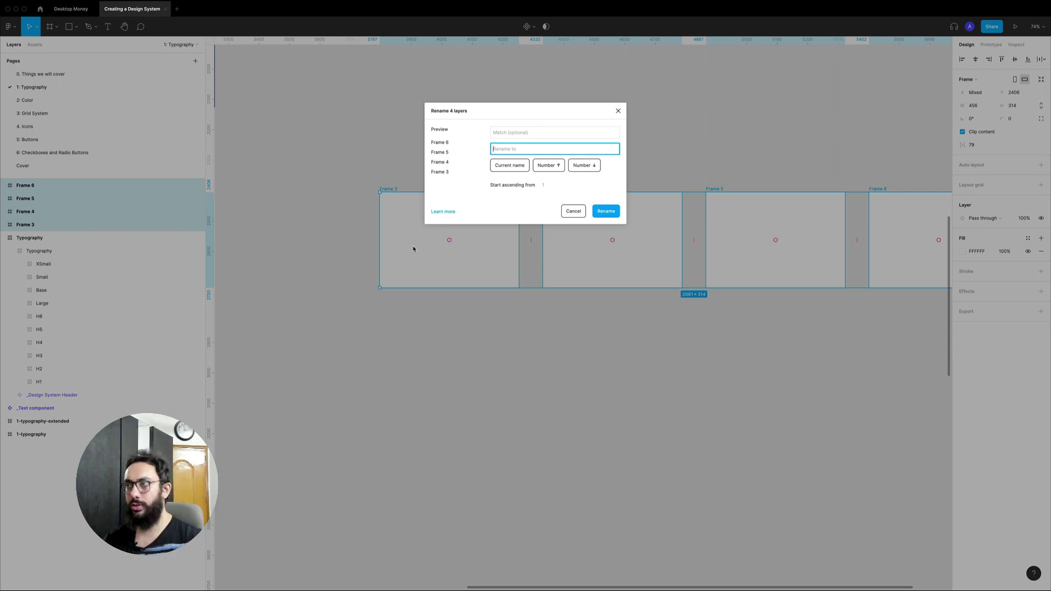
Preview renaming 'Frame' to 'Flow' on the four frames, then cancel without applying.
{"action": "left_click", "coordinate": [510, 135]}
{"action": "type", "text": "Flow"}
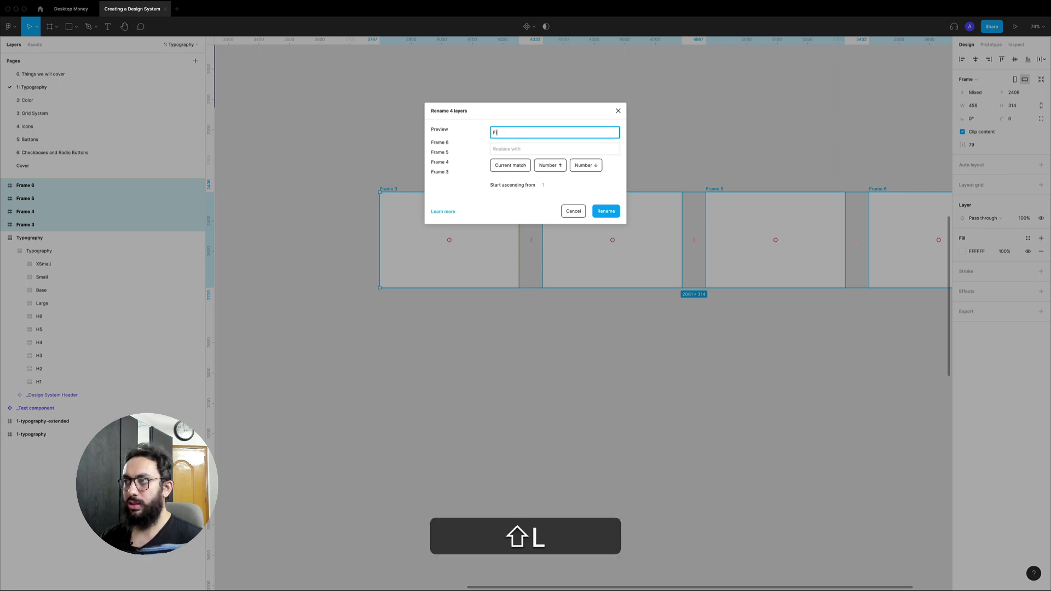
{"action": "key", "text": "super+a"}
{"action": "type", "text": "Frame"}
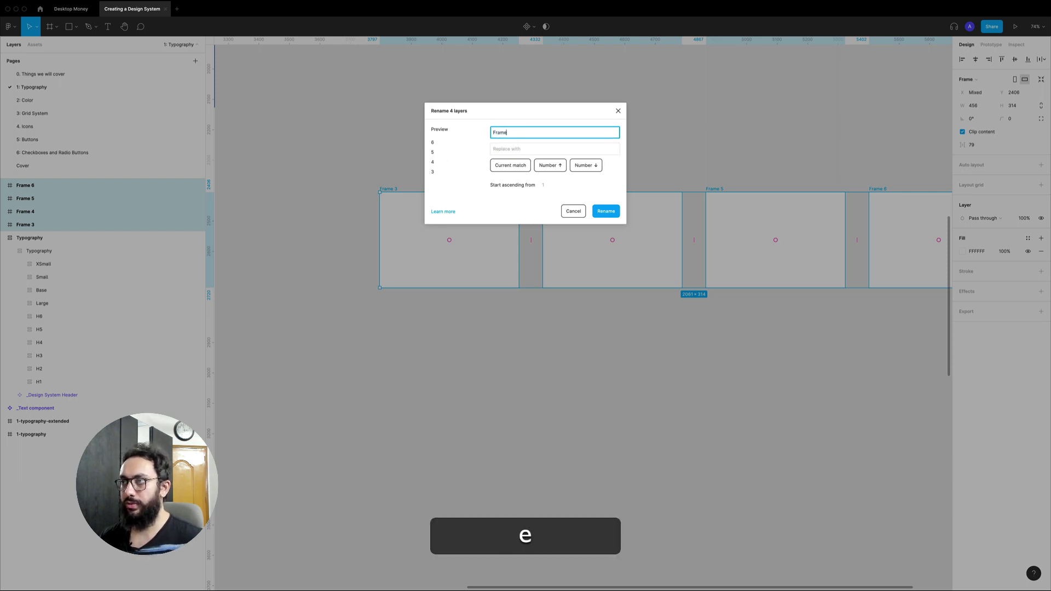
{"action": "key", "text": "Tab"}
{"action": "type", "text": "Flow"}
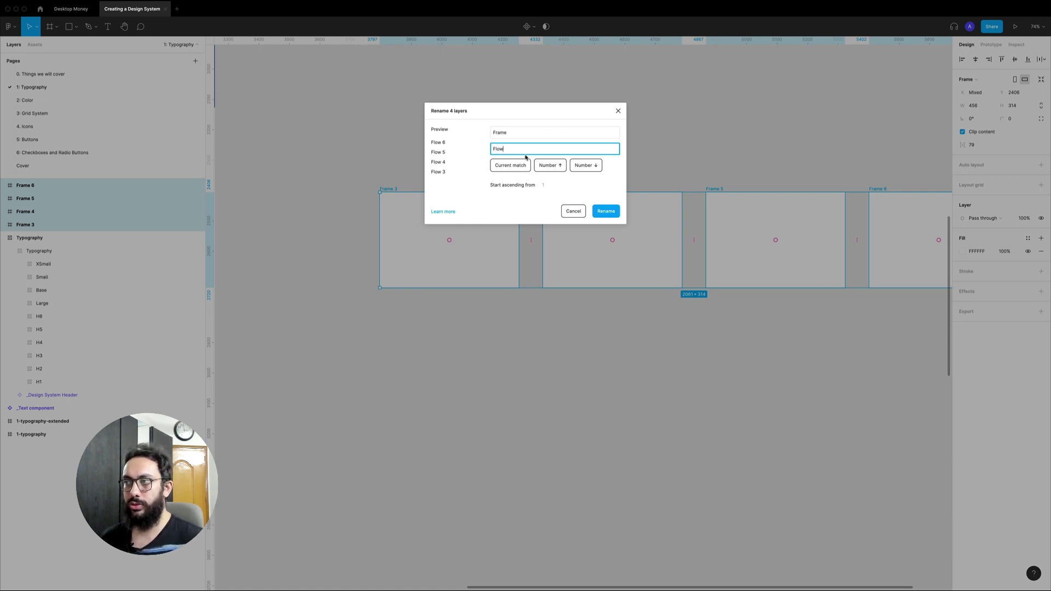
{"action": "key", "text": "Escape"}
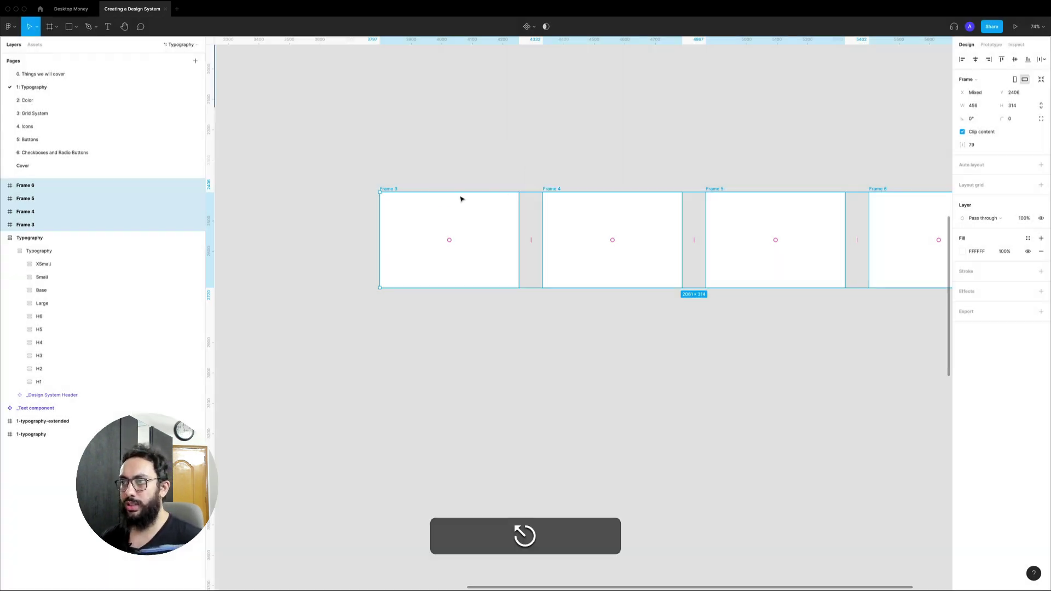
Remove the frames, then draw a rectangle and name it Rect.
{"action": "key", "text": "super+x"}
{"action": "key", "text": "r"}
{"action": "mouse_move", "coordinate": [426, 187]}
{"action": "left_mouse_down"}
{"action": "mouse_move", "coordinate": [487, 224]}
{"action": "mouse_move", "coordinate": [449, 250]}
{"action": "mouse_move", "coordinate": [450, 272]}
{"action": "left_mouse_up"}
{"action": "key", "text": "shift+super+r"}
{"action": "type", "text": "Rect"}
{"action": "key", "text": "Return"}
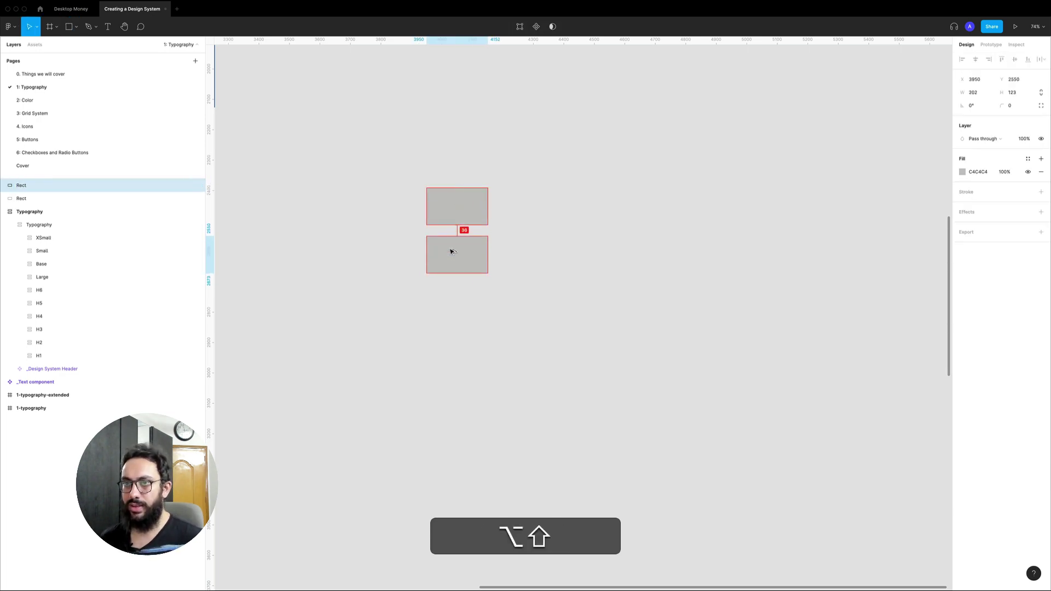
Duplicate it into five evenly spaced Rects, select them all, and open batch renaming.
{"action": "key", "text": "super+d"}
{"action": "key", "text": "super+d"}
{"action": "key", "text": "super+d"}
{"action": "left_click_drag", "start_coordinate": [598, 195], "coordinate": [436, 420]}
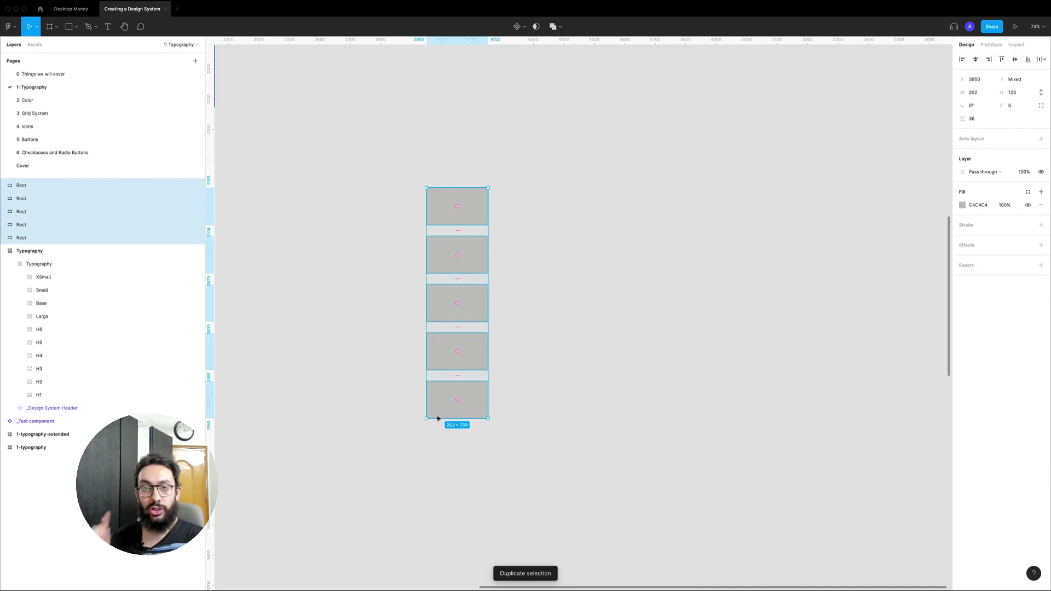
{"action": "key", "text": "super+r"}
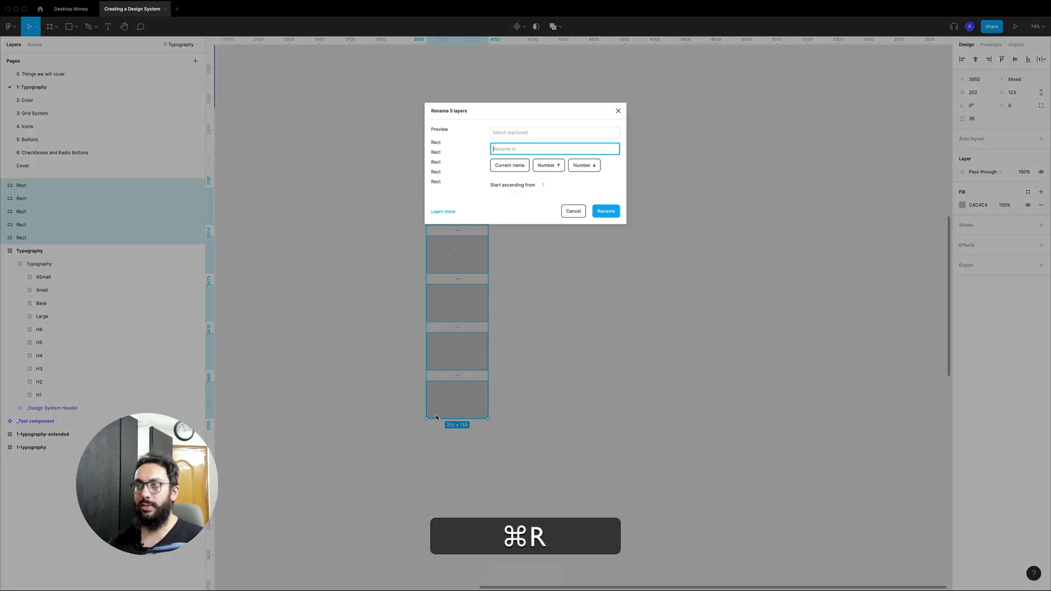
Batch-rename the five Rect layers with the pattern 'Rectangle-$nn' in ascending order.
{"action": "left_click", "coordinate": [547, 167], "text": "shift"}
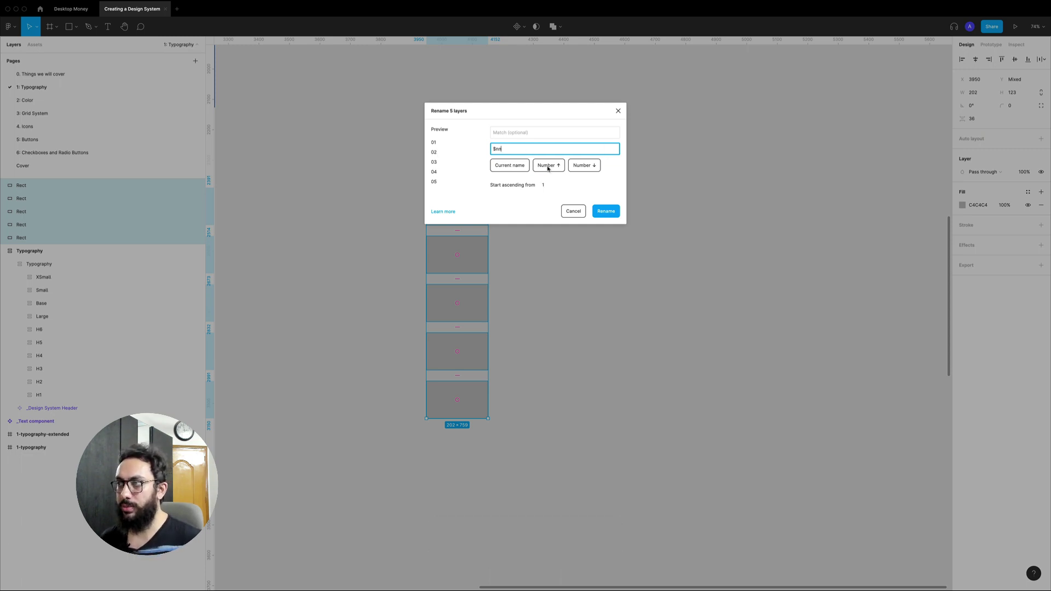
{"action": "left_click", "coordinate": [579, 166]}
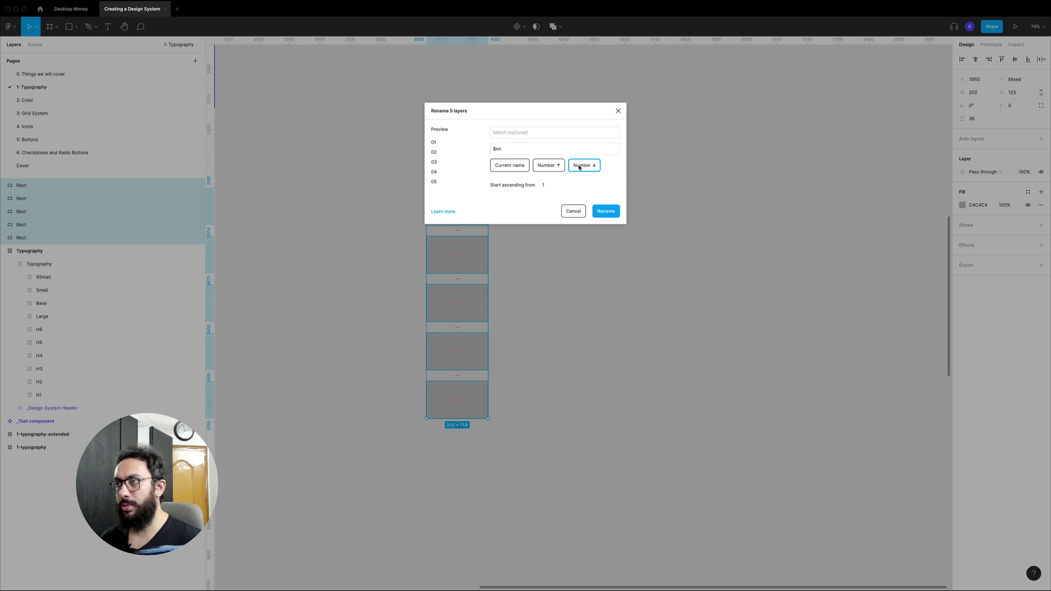
{"action": "key", "text": "super+a"}
{"action": "key", "text": "super+BackSpace"}
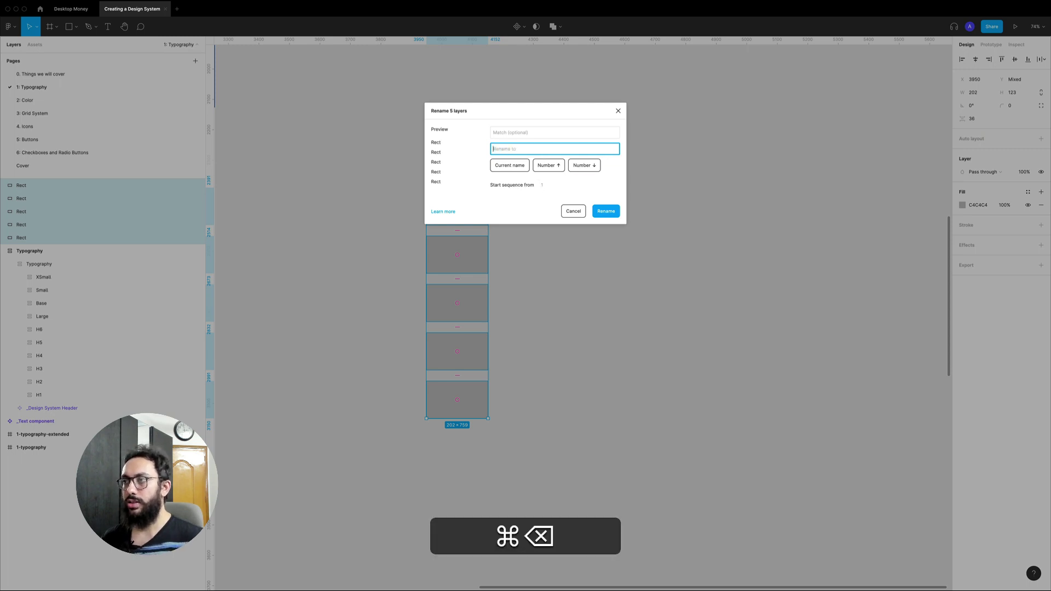
{"action": "type", "text": "$nn"}
{"action": "key", "text": "super+Left"}
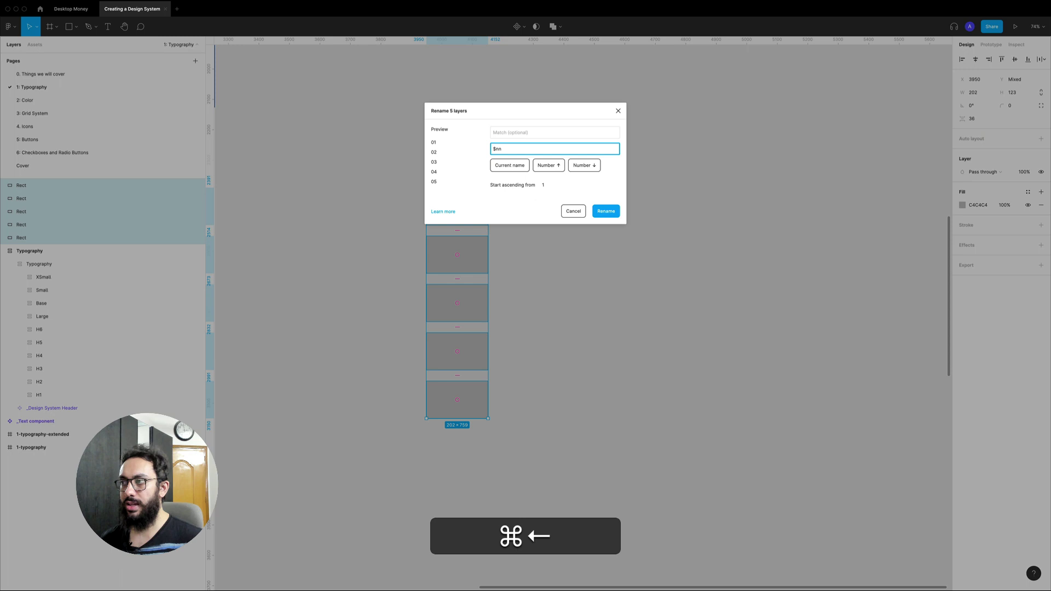
{"action": "type", "text": "R"}
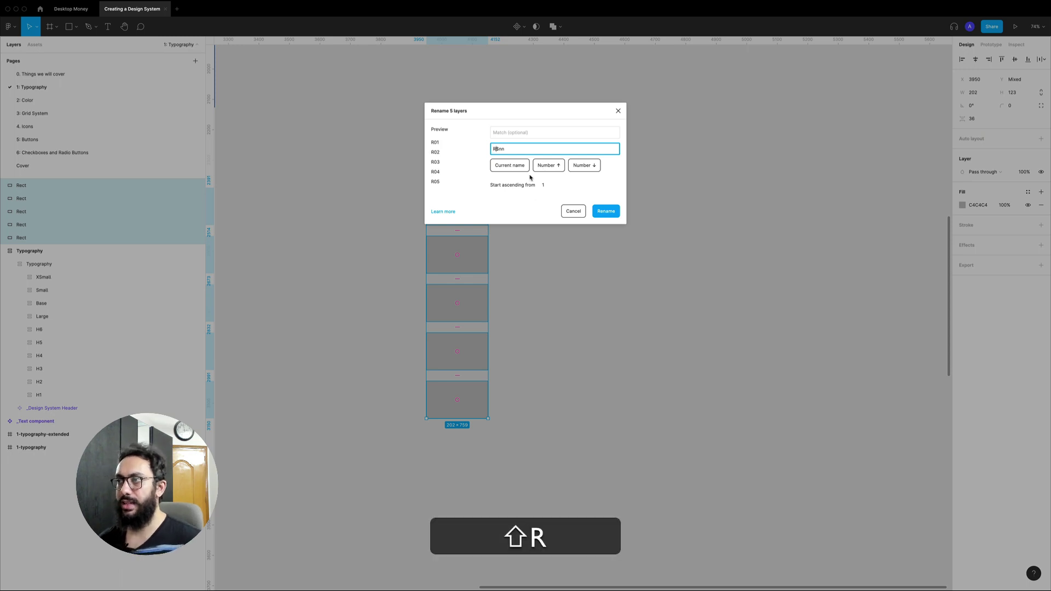
{"action": "type", "text": "ectang"}
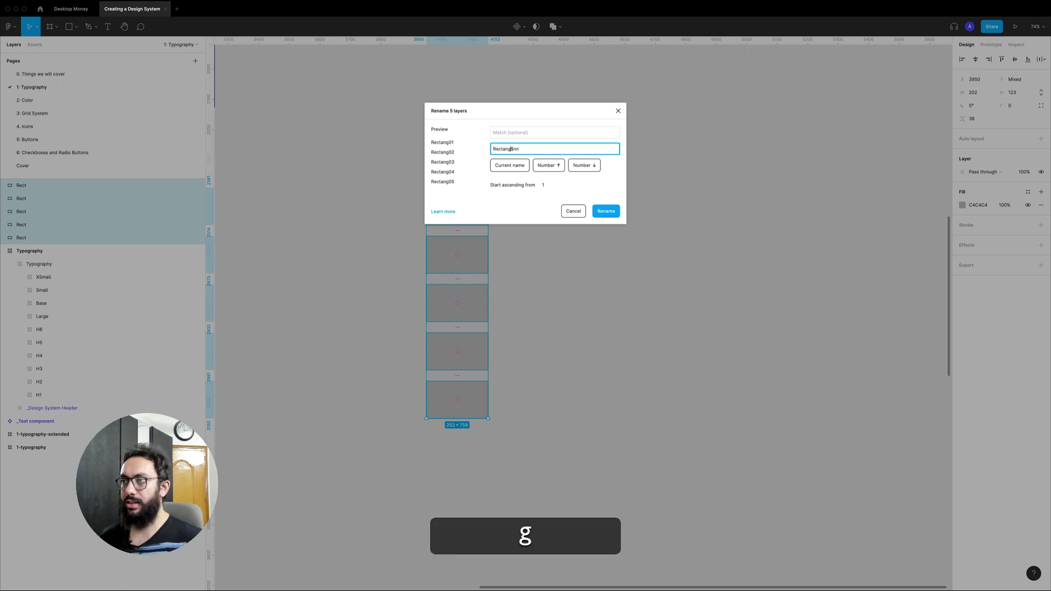
{"action": "type", "text": "le"}
{"action": "key", "text": "BackSpace"}
{"action": "type", "text": "-"}
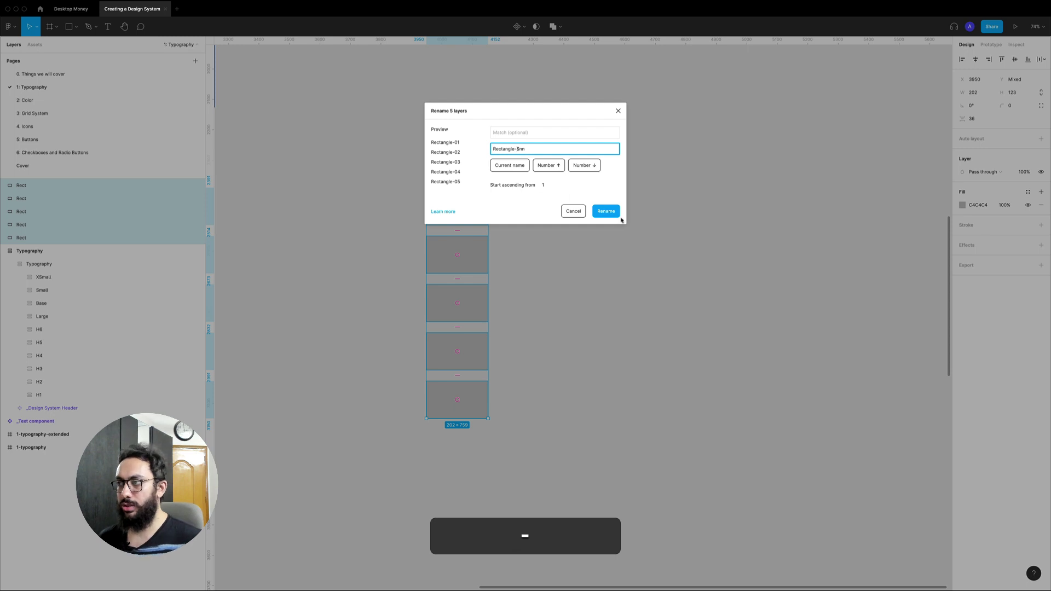
{"action": "left_click", "coordinate": [605, 212]}
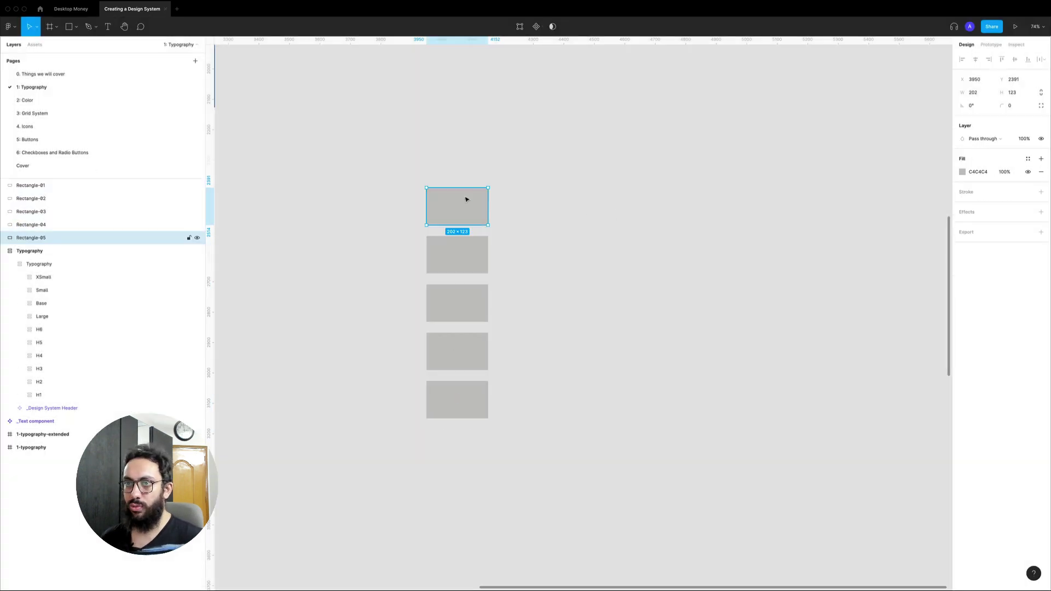
Select each rectangle to confirm the names Rectangle-01 through Rectangle-05.
{"action": "left_click", "coordinate": [462, 265]}
{"action": "left_click", "coordinate": [459, 299]}
{"action": "left_click", "coordinate": [458, 353]}
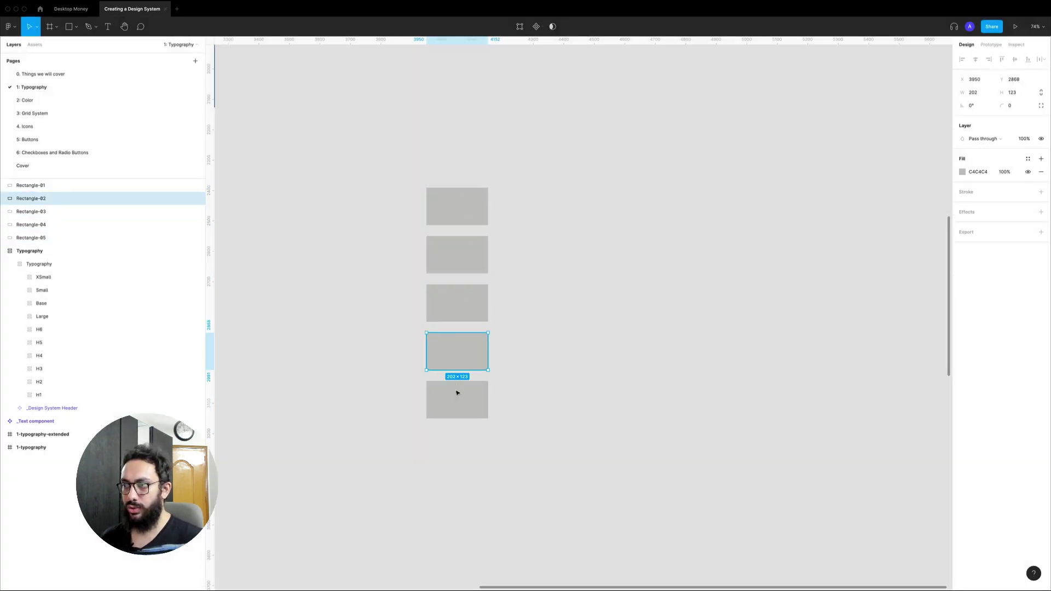
{"action": "left_click", "coordinate": [459, 397]}
{"action": "left_click_drag", "start_coordinate": [554, 437], "coordinate": [424, 236]}
{"action": "left_click", "coordinate": [82, 187]}
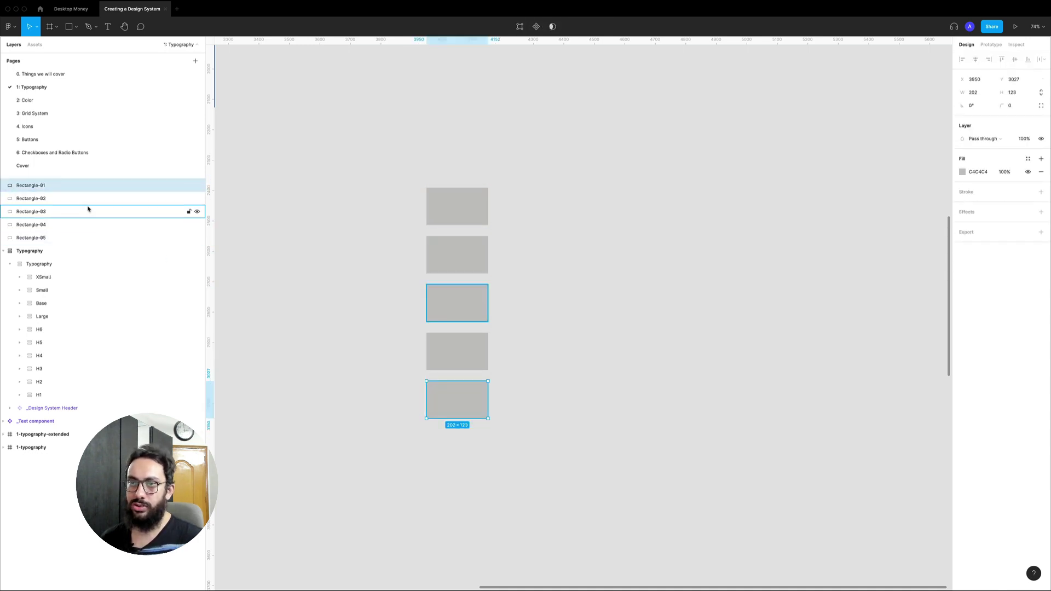
{"action": "left_click_drag", "start_coordinate": [570, 471], "coordinate": [413, 174]}
Batch-rename the five rectangles with hyphenated Rectangle- names in descending order.
{"action": "key", "text": "super+r"}
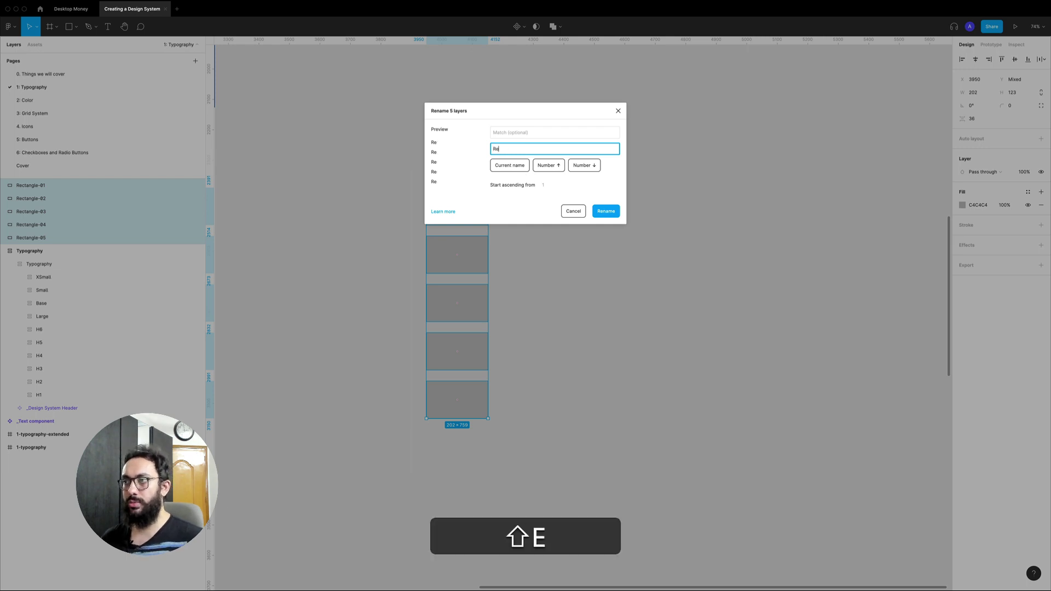
{"action": "type", "text": "Rectangle"}
{"action": "key", "text": "super+BackSpace"}
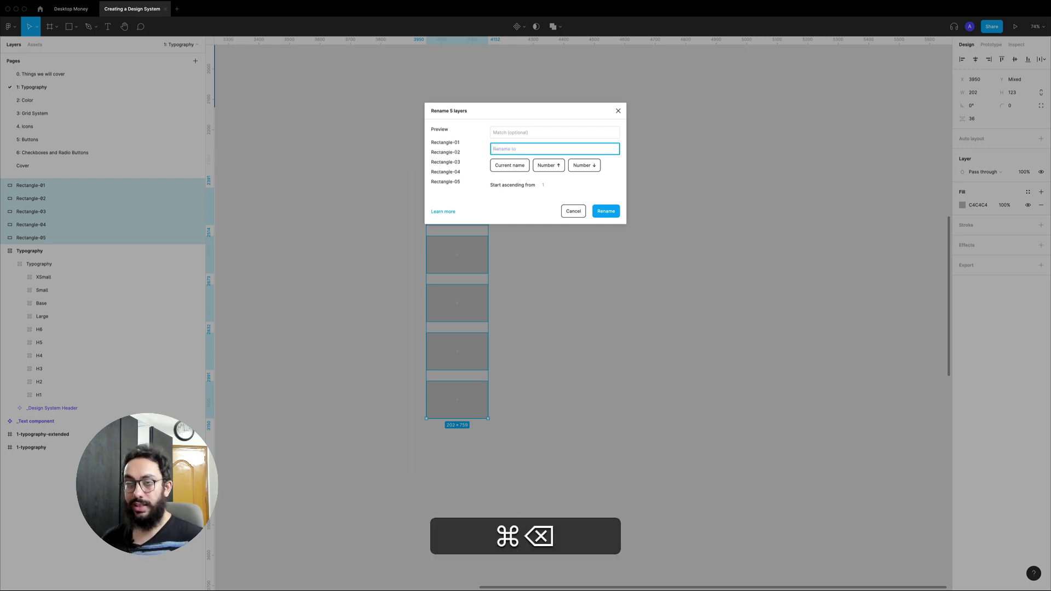
{"action": "type", "text": "Ren"}
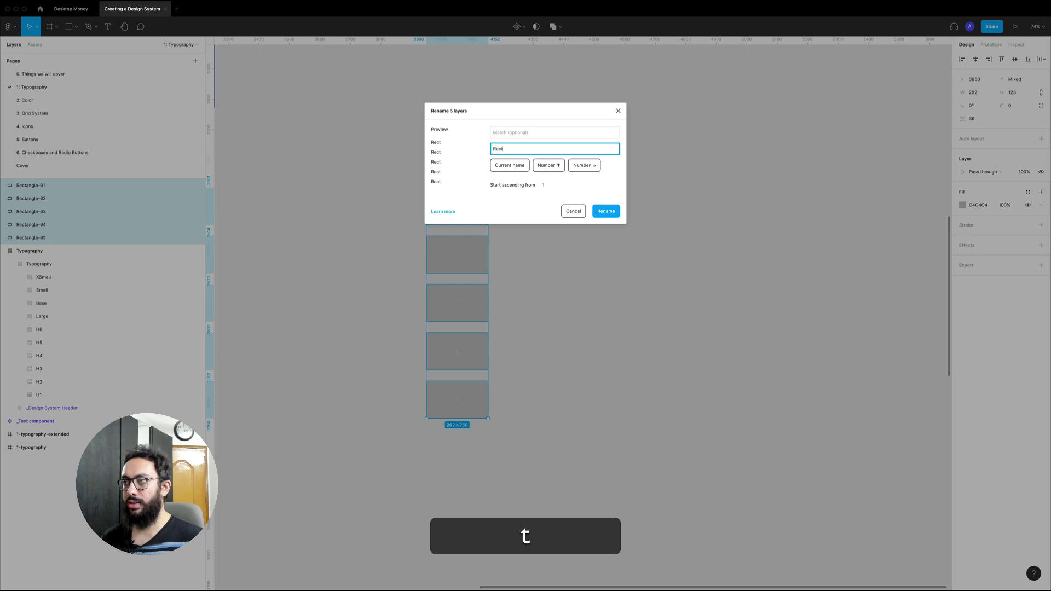
{"action": "type", "text": "angle"}
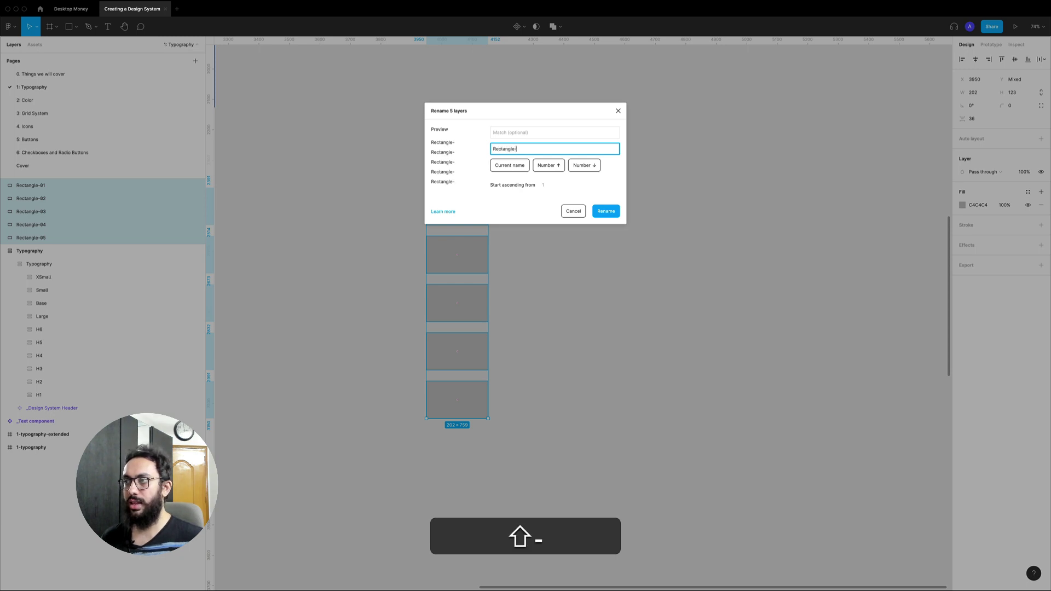
{"action": "type", "text": "-$NN"}
{"action": "left_click", "coordinate": [601, 214]}
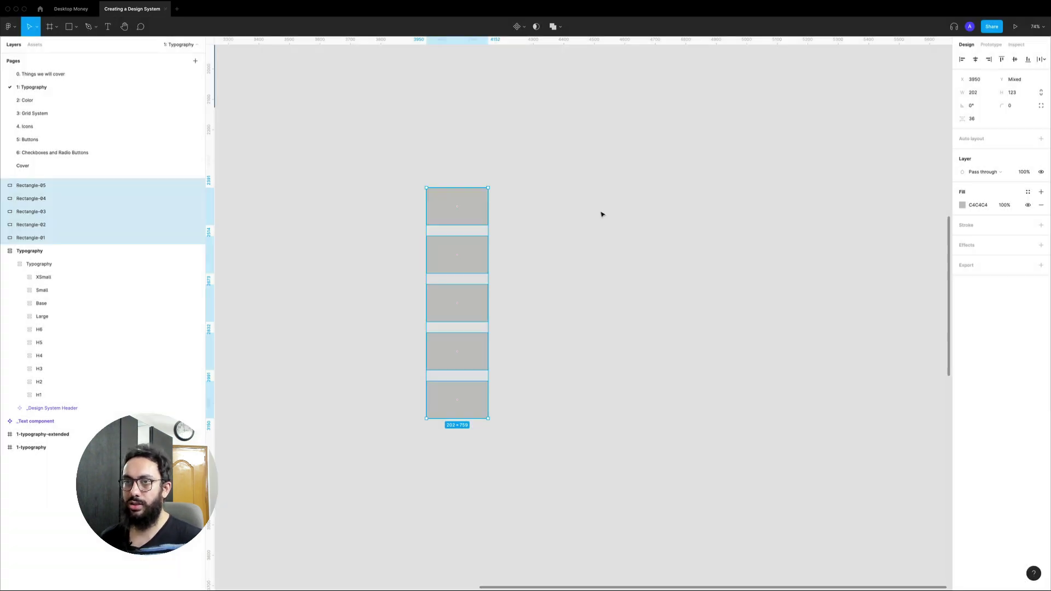
Check each rectangle's descending number, then cut all five from the canvas.
{"action": "left_click", "coordinate": [620, 175]}
{"action": "left_click", "coordinate": [436, 201]}
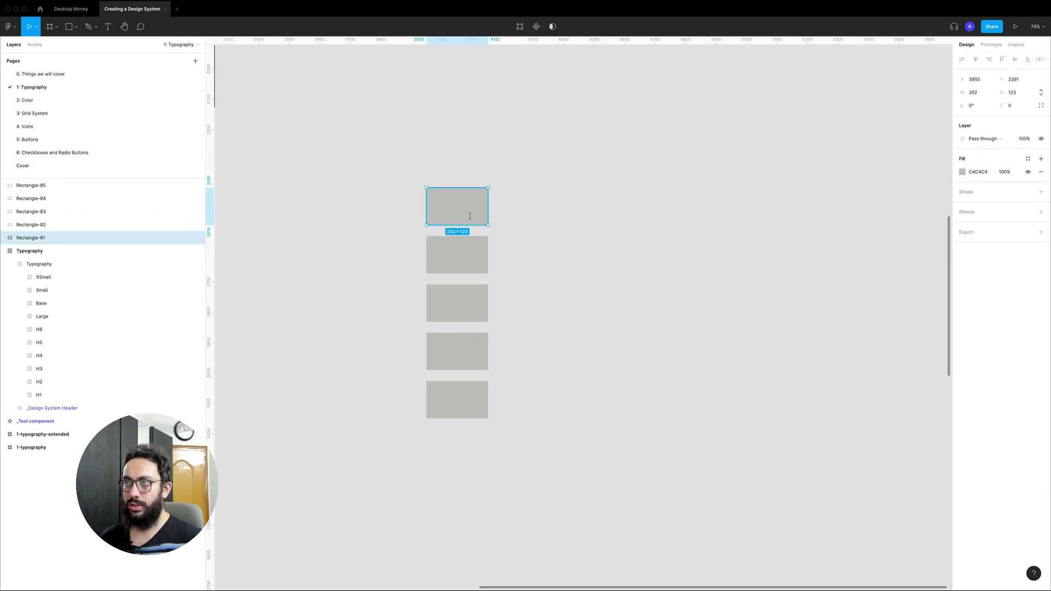
{"action": "left_click", "coordinate": [551, 250]}
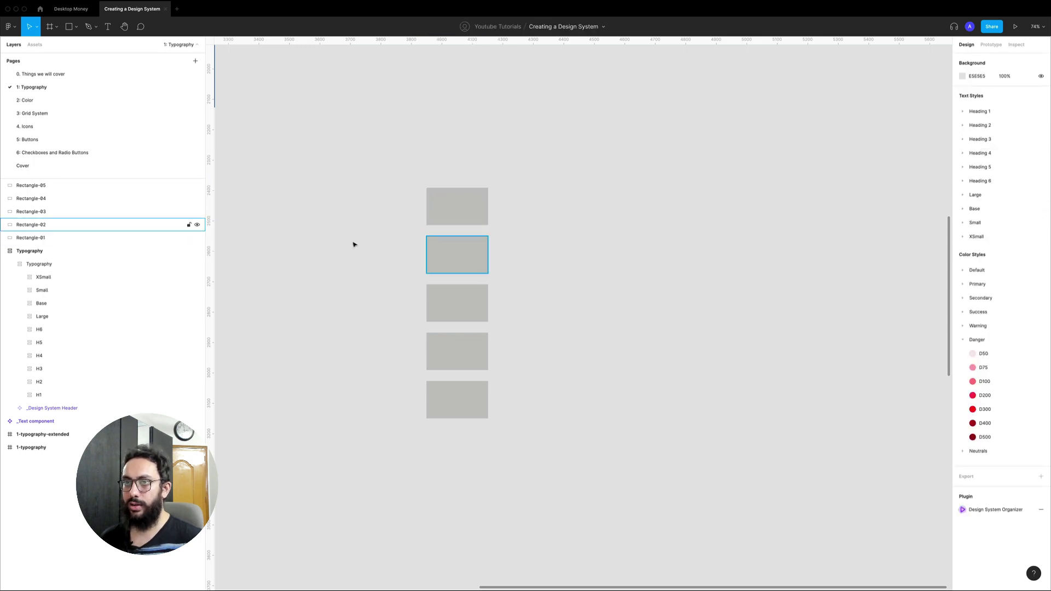
{"action": "left_click", "coordinate": [42, 185]}
{"action": "left_click", "coordinate": [43, 211]}
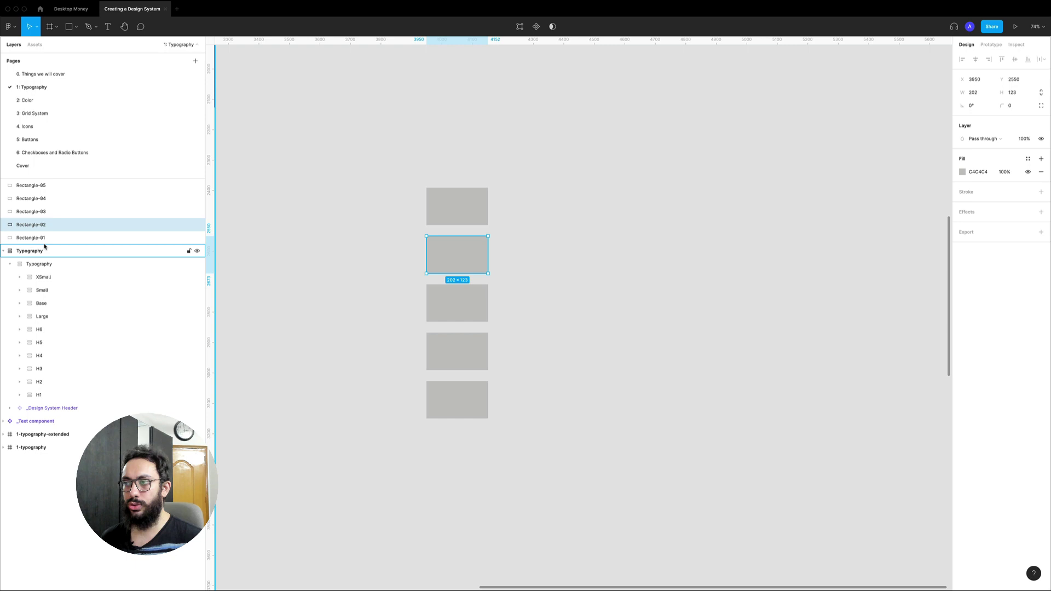
{"action": "left_click", "coordinate": [589, 181]}
{"action": "left_click_drag", "start_coordinate": [589, 165], "coordinate": [382, 436]}
{"action": "key", "text": "super+x"}
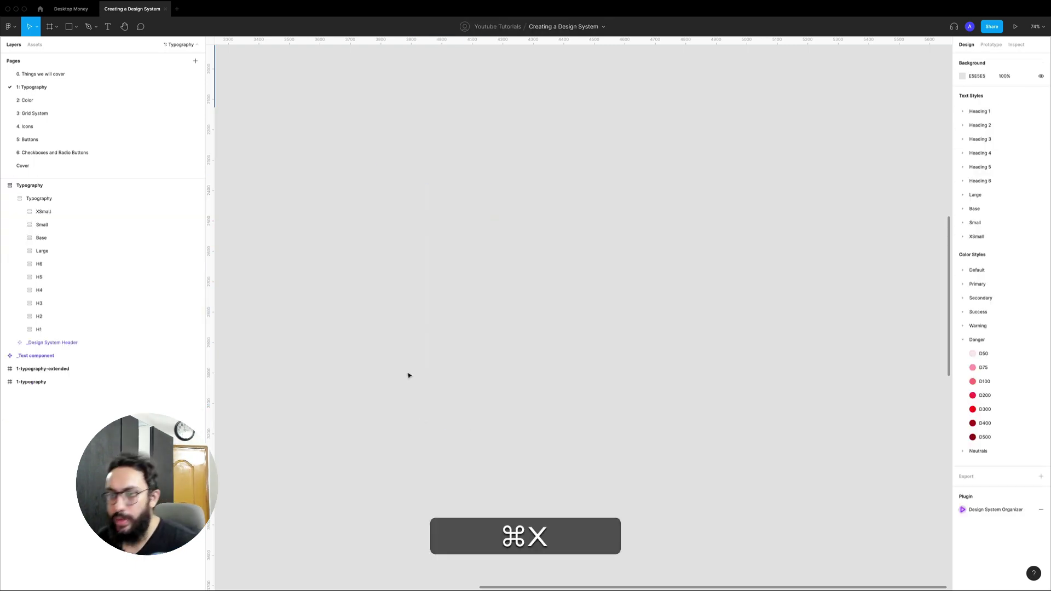
Draw a small new frame on the canvas.
{"action": "key", "text": "a"}
{"action": "left_click_drag", "start_coordinate": [474, 258], "coordinate": [544, 319]}
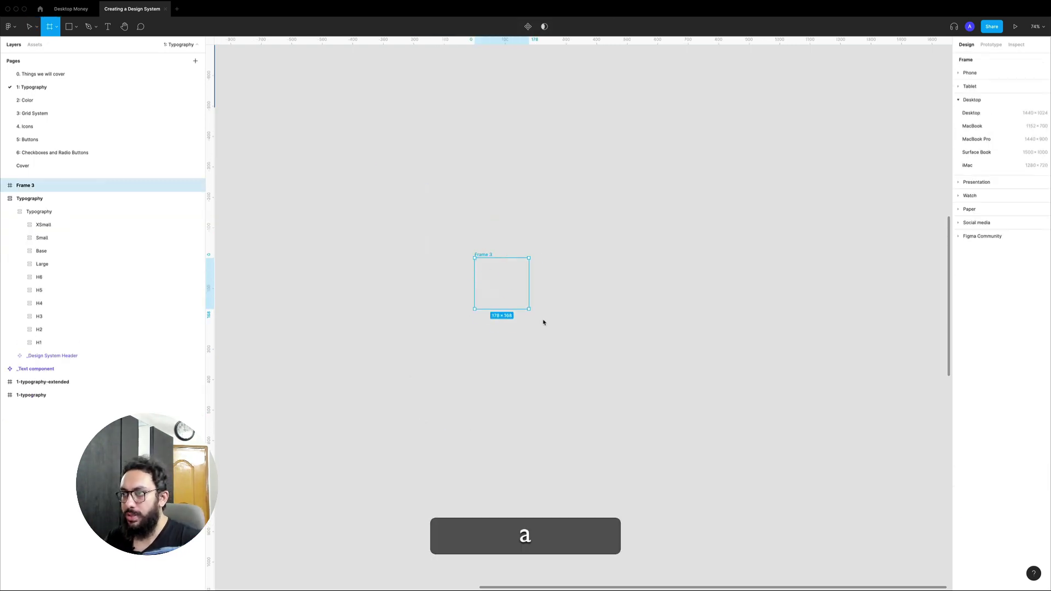
{"action": "key", "text": "super+r"}
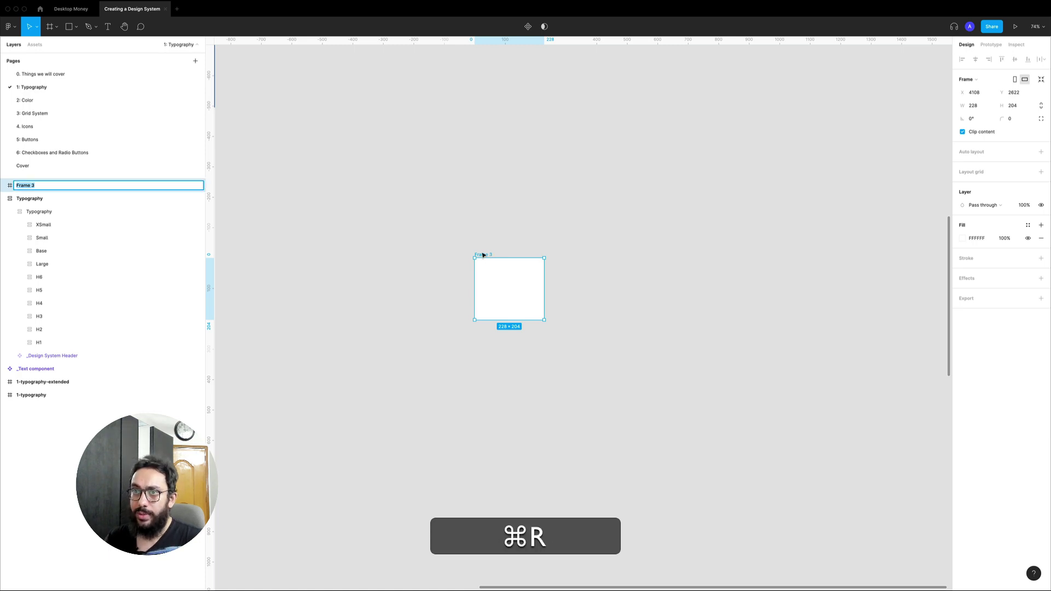
{"action": "left_click", "coordinate": [26, 187]}
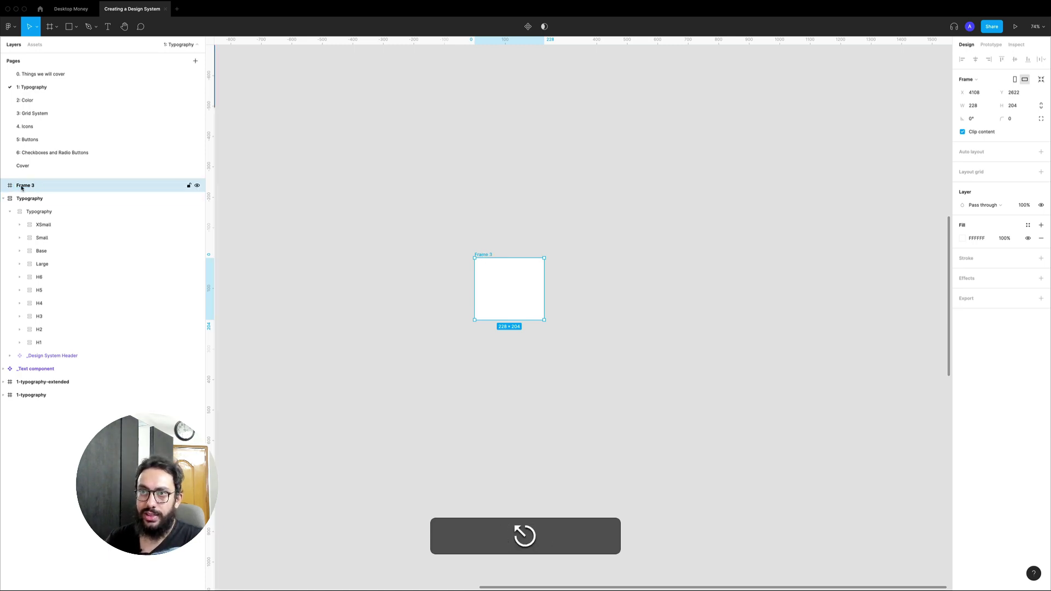
{"action": "key", "text": "super+r"}
{"action": "key", "text": "Escape"}
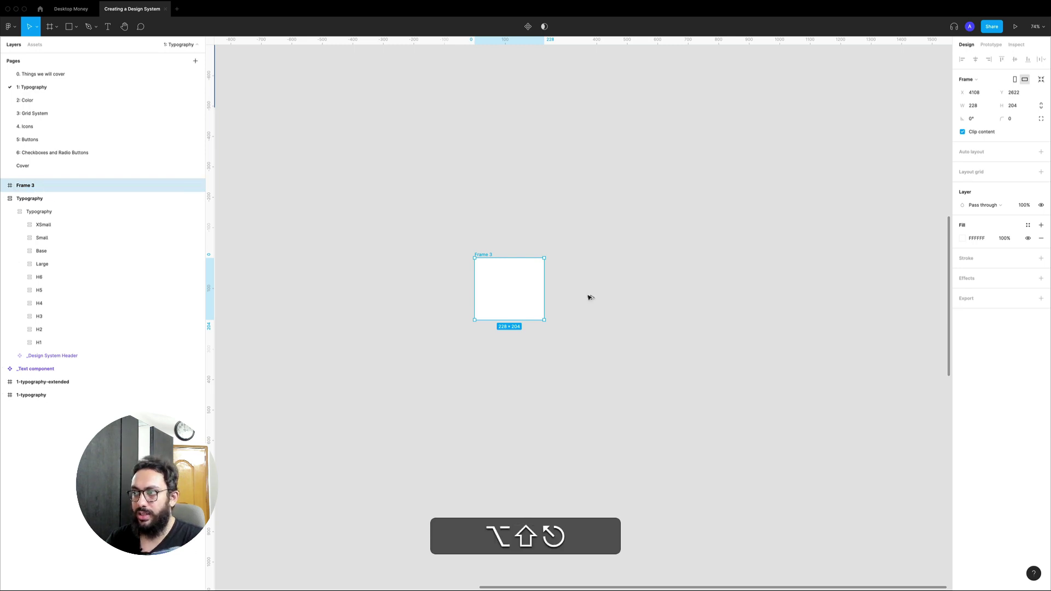
Duplicate the frame to its right and batch-rename both frames together.
{"action": "left_click_drag", "start_coordinate": [509, 288], "coordinate": [625, 288]}
{"action": "left_click_drag", "start_coordinate": [750, 367], "coordinate": [372, 207]}
{"action": "key", "text": "super+r"}
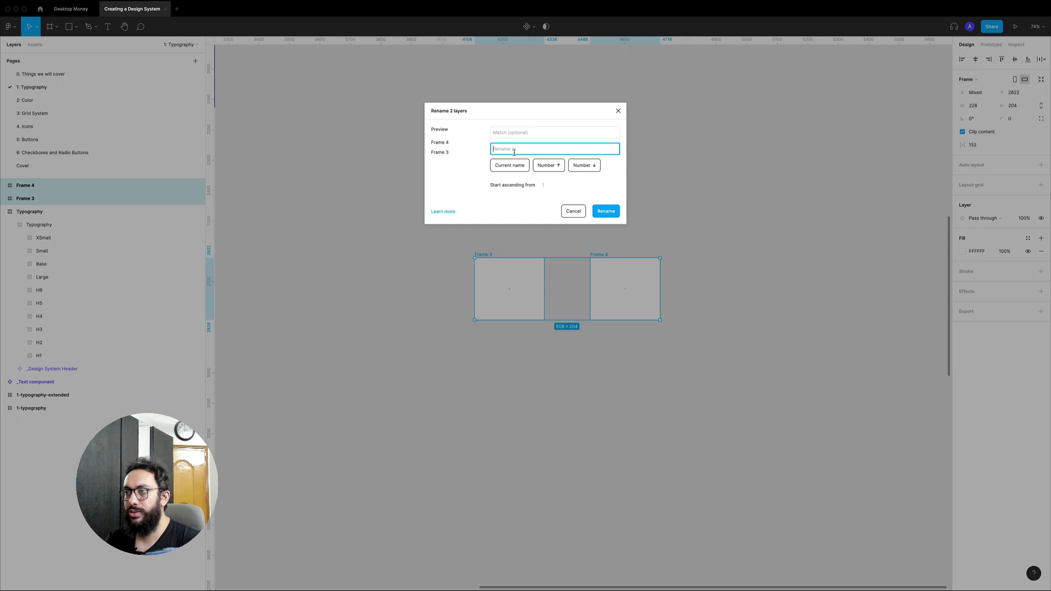
Name the two frames 'Frame' with ascending numbers from 10, giving Frame 10 and Frame 11.
{"action": "key", "text": "shift+Tab"}
{"action": "type", "text": "F"}
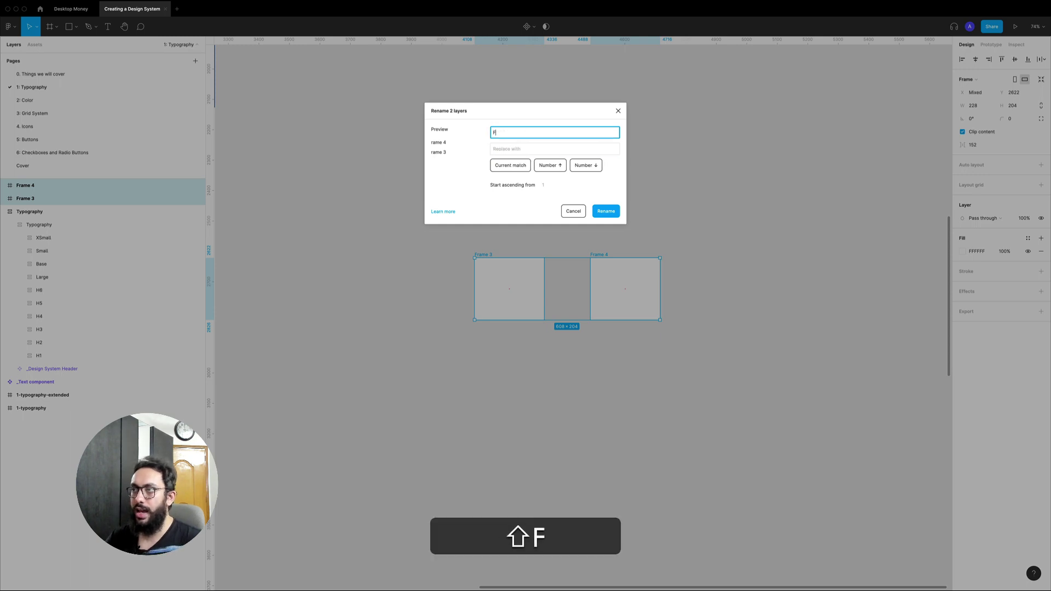
{"action": "type", "text": "rame"}
{"action": "key", "text": "super+e"}
{"action": "key", "text": "super+a"}
{"action": "key", "text": "BackSpace"}
{"action": "key", "text": "Tab"}
{"action": "type", "text": "Fra"}
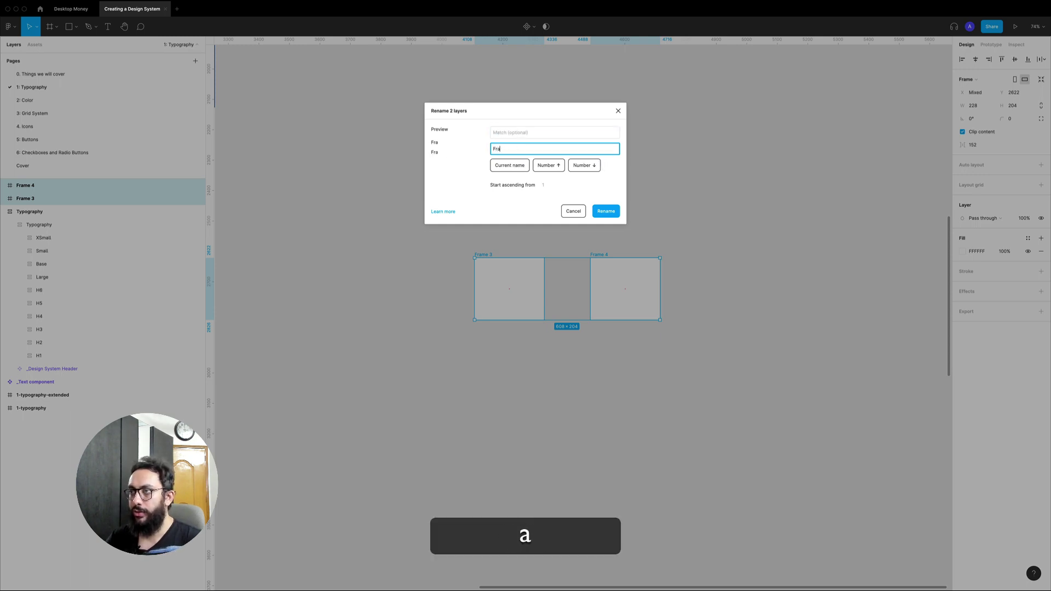
{"action": "type", "text": "me"}
{"action": "left_click", "coordinate": [525, 185]}
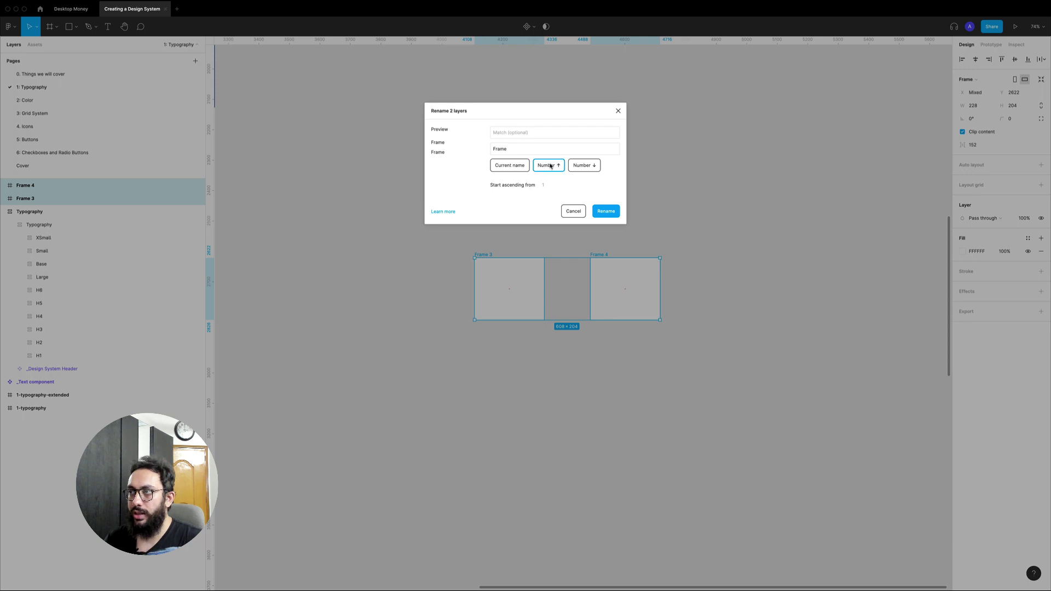
{"action": "type", "text": "0"}
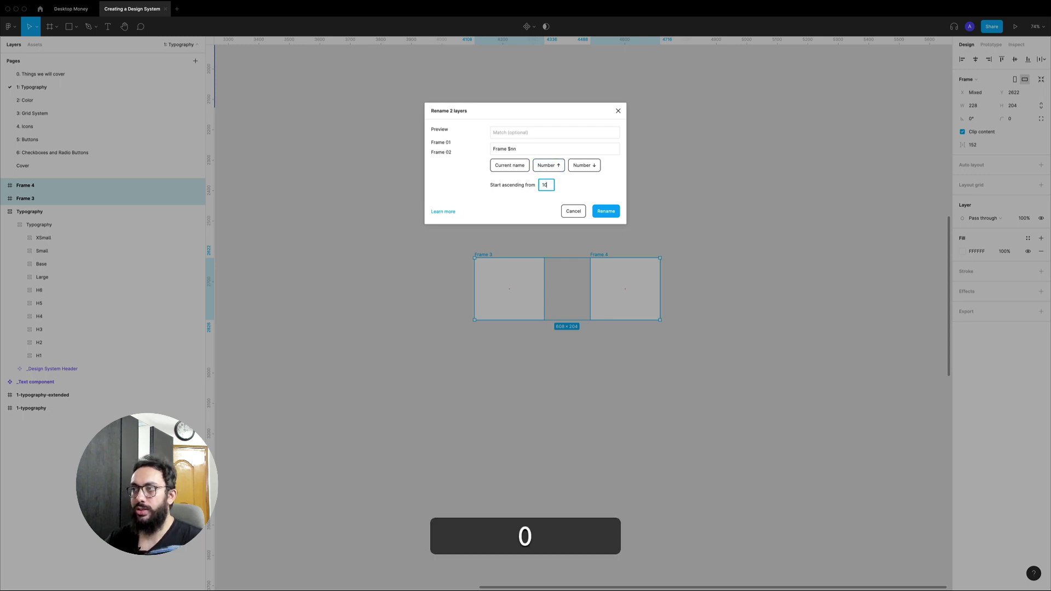
{"action": "left_click", "coordinate": [607, 212]}
{"action": "left_click", "coordinate": [654, 275]}
{"action": "left_click", "coordinate": [492, 261]}
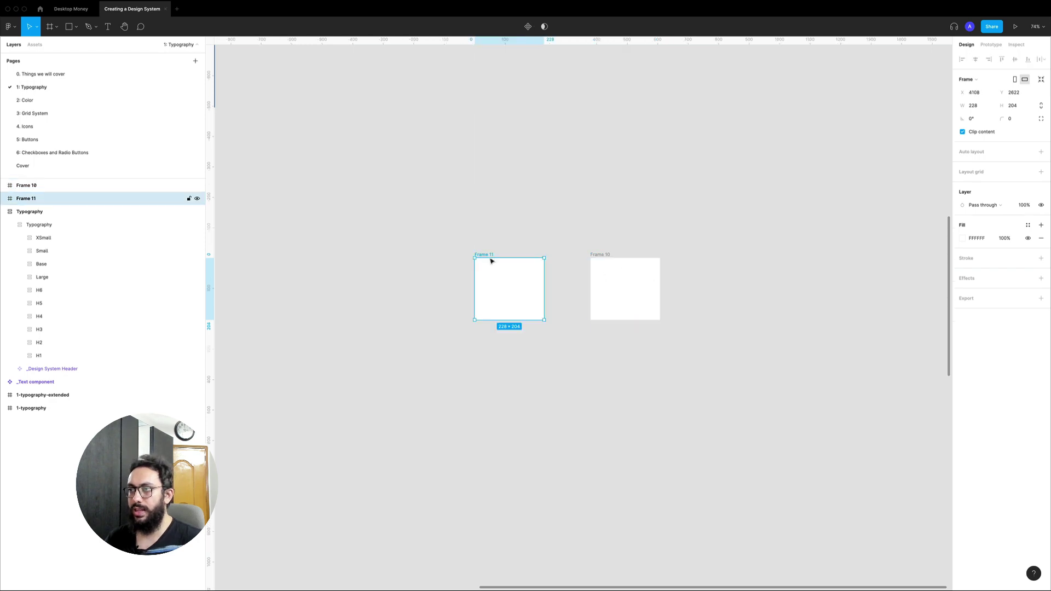
Cut Frame 10 and Frame 11, then zoom in on the Typography Styles frame.
{"action": "left_click", "coordinate": [624, 295], "text": "shift"}
{"action": "key", "text": "super+x"}
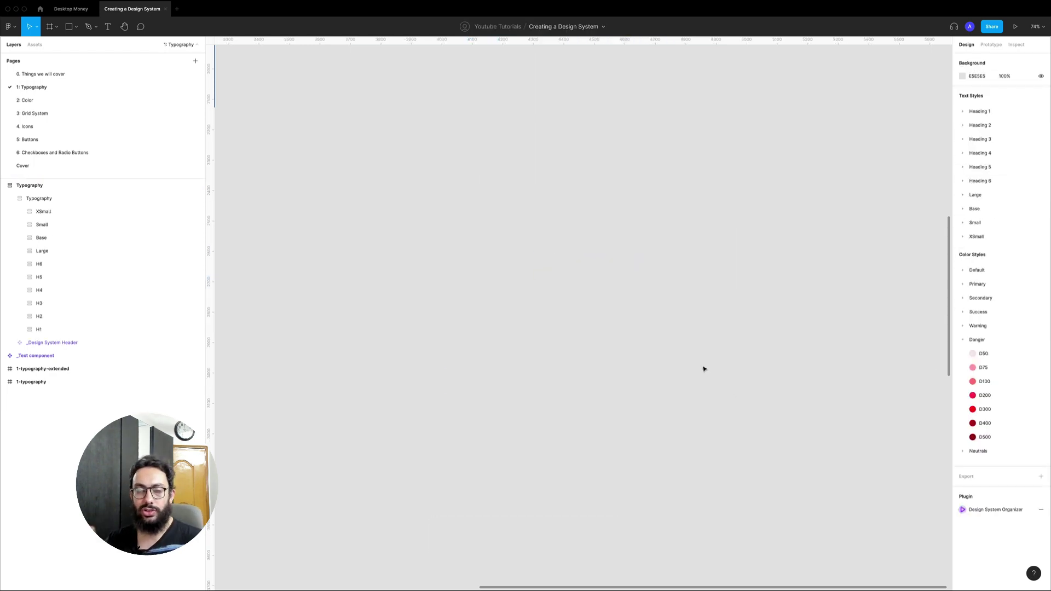
{"action": "key", "text": "z"}
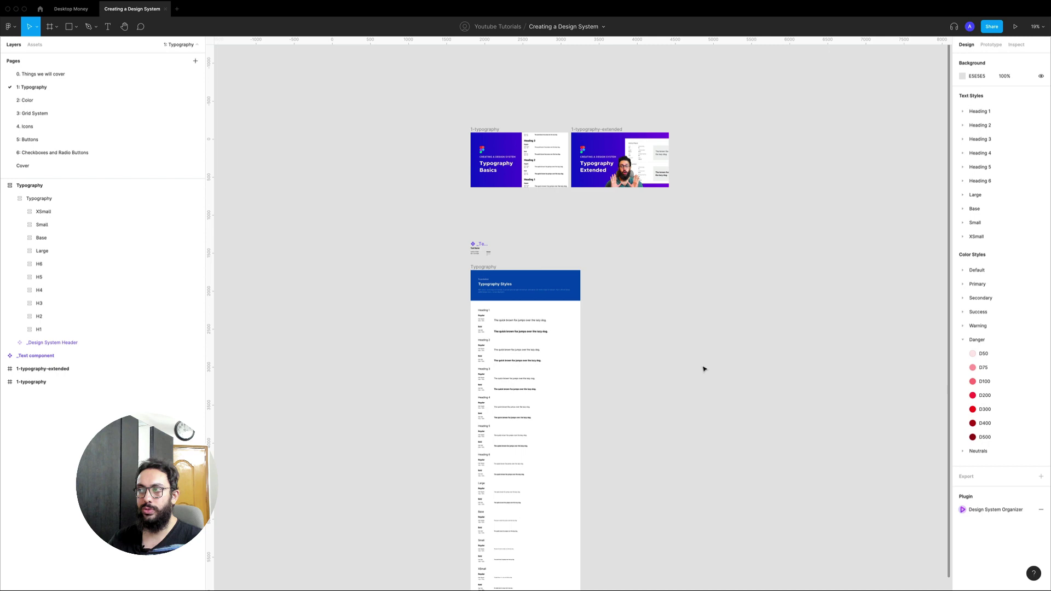
{"action": "key", "text": "z"}
{"action": "key", "text": "space"}
{"action": "key", "text": "z"}
{"action": "left_click_drag", "start_coordinate": [320, 113], "coordinate": [691, 329]}
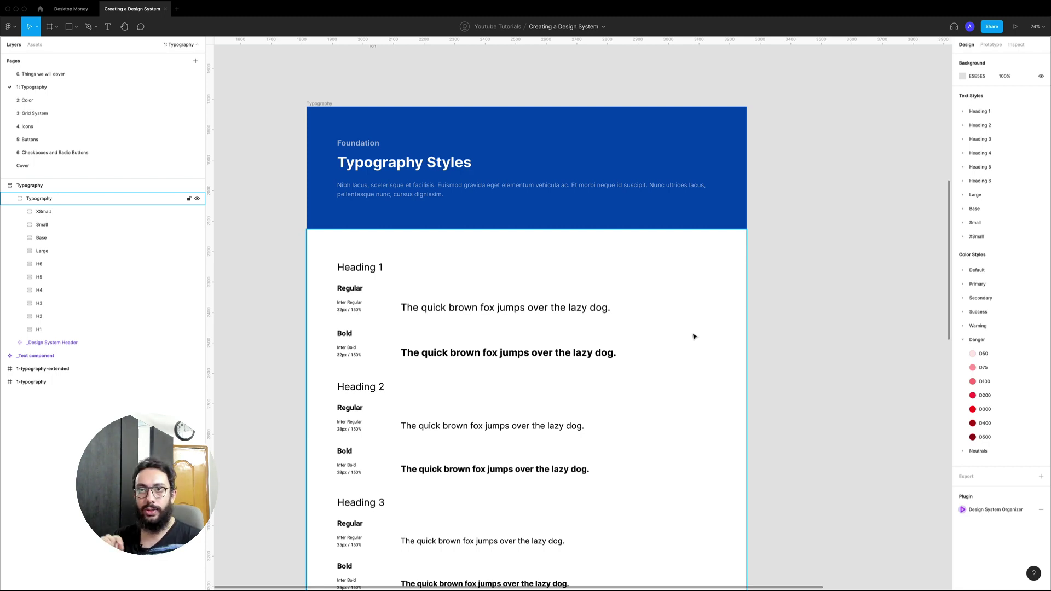
Switch to the '6: Checkboxes and Radio Buttons' page from the Pages list.
{"action": "left_click", "coordinate": [128, 139]}
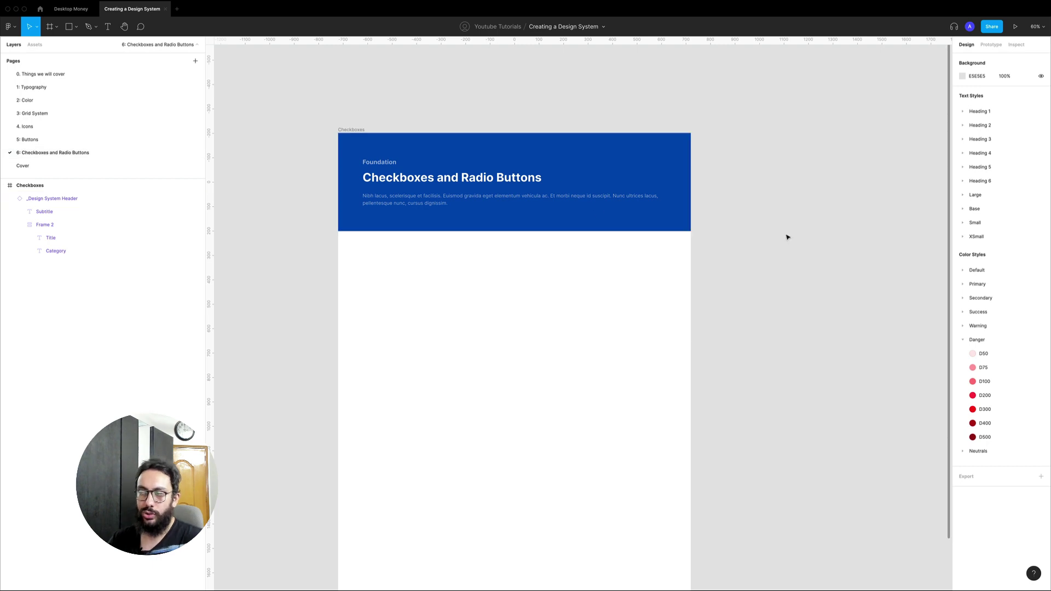